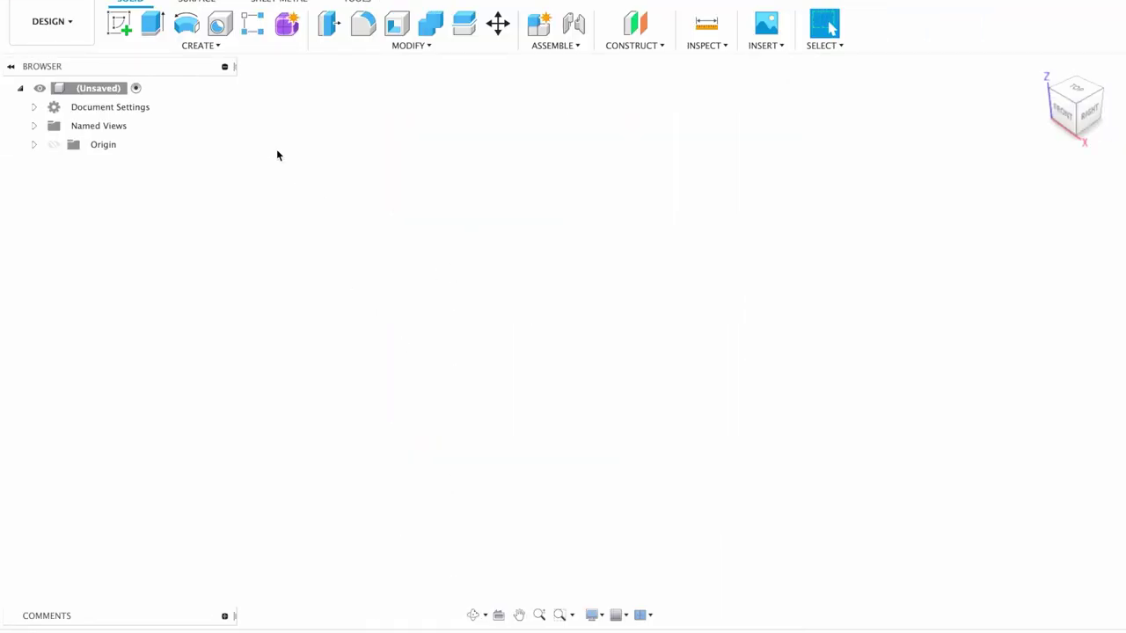
Start a sketch on the top plane and draw a 40 x 40 mm square at the origin
{"action": "left_click", "coordinate": [121, 26]}
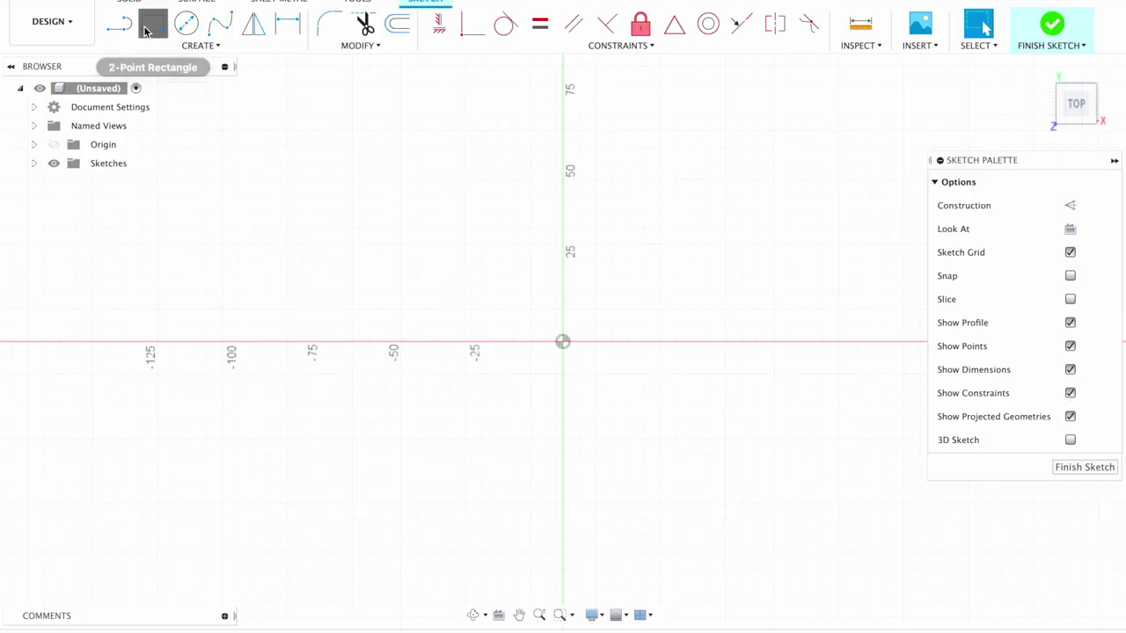
{"action": "left_click", "coordinate": [151, 23]}
{"action": "left_click", "coordinate": [563, 342]}
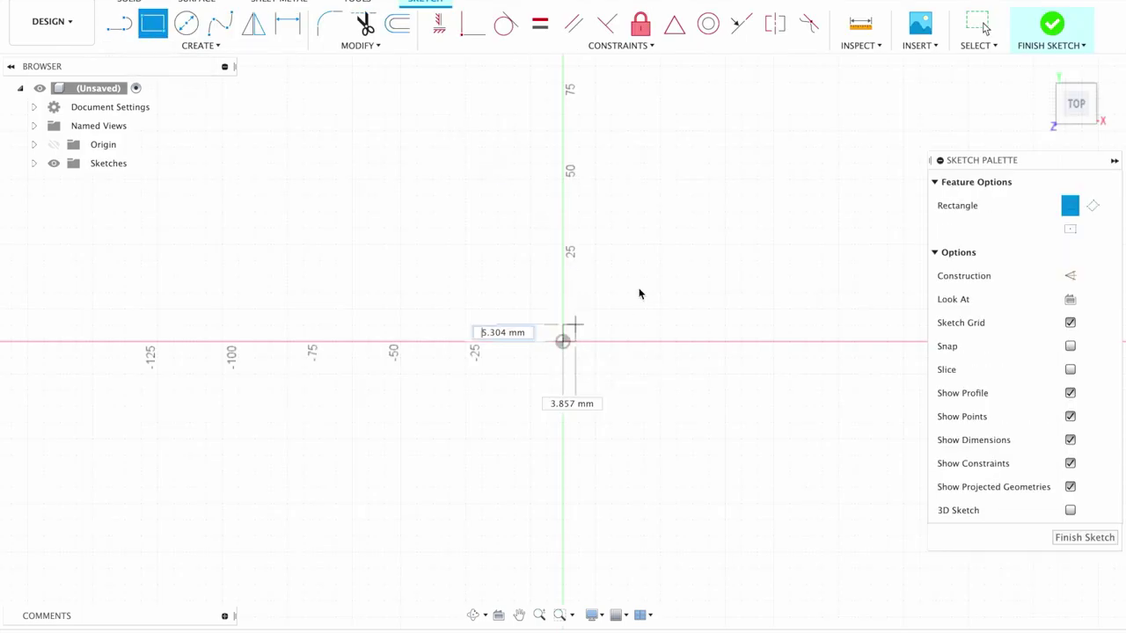
{"action": "type", "text": "40"}
{"action": "key", "text": "Tab"}
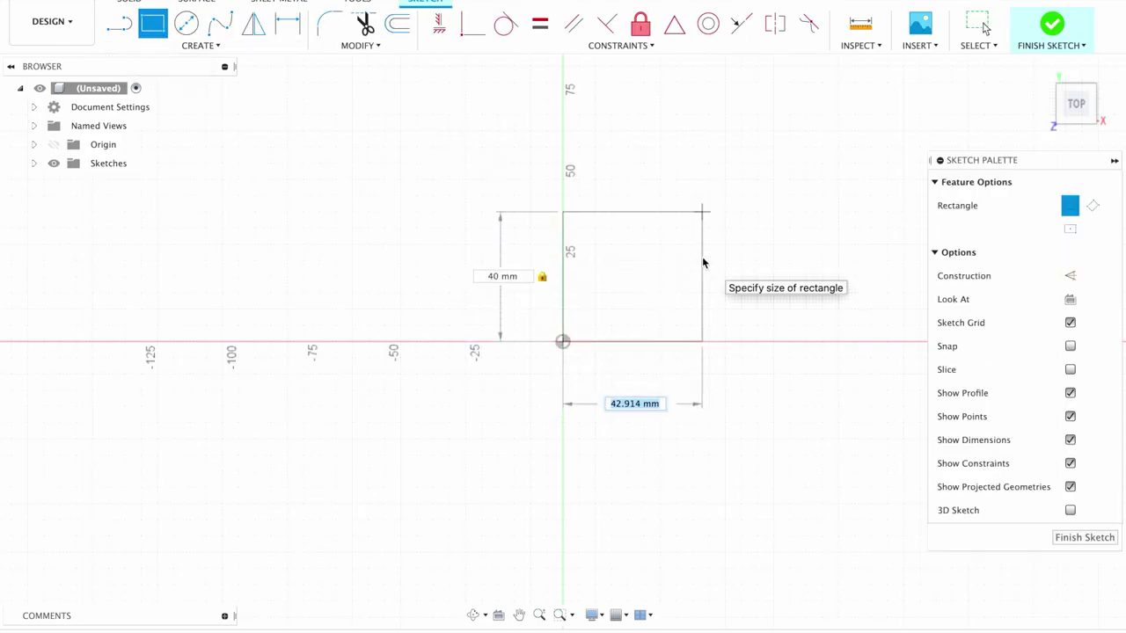
{"action": "type", "text": "40"}
{"action": "key", "text": "Return"}
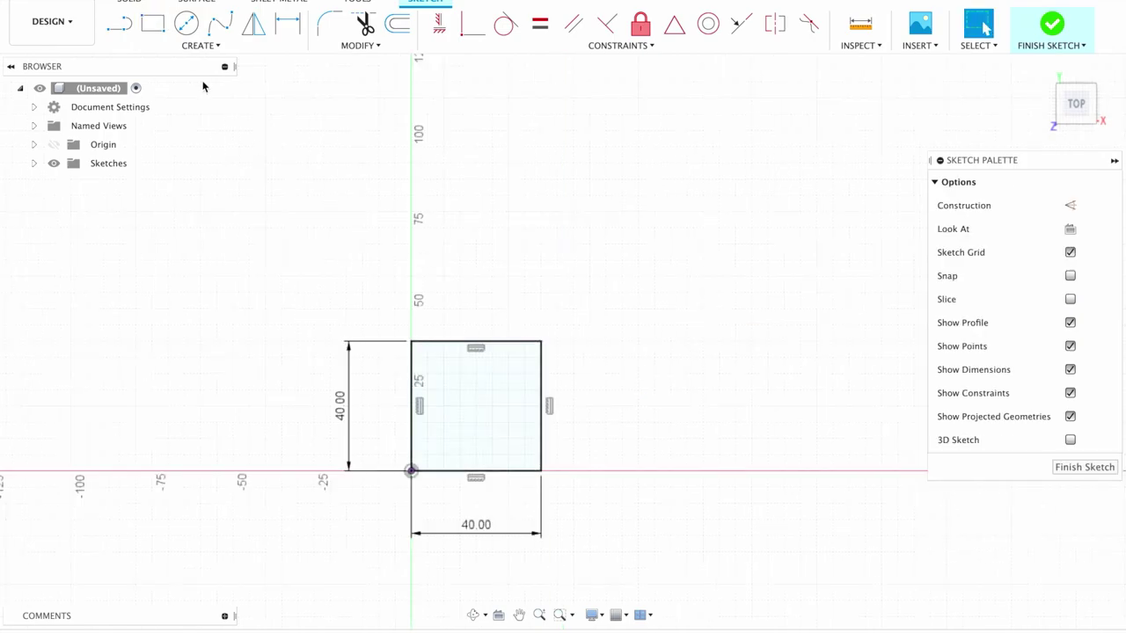
Draw a second 40 x 40 mm square from the first square's corner
{"action": "left_click", "coordinate": [152, 23]}
{"action": "left_click", "coordinate": [540, 341]}
{"action": "type", "text": "40"}
{"action": "key", "text": "Tab"}
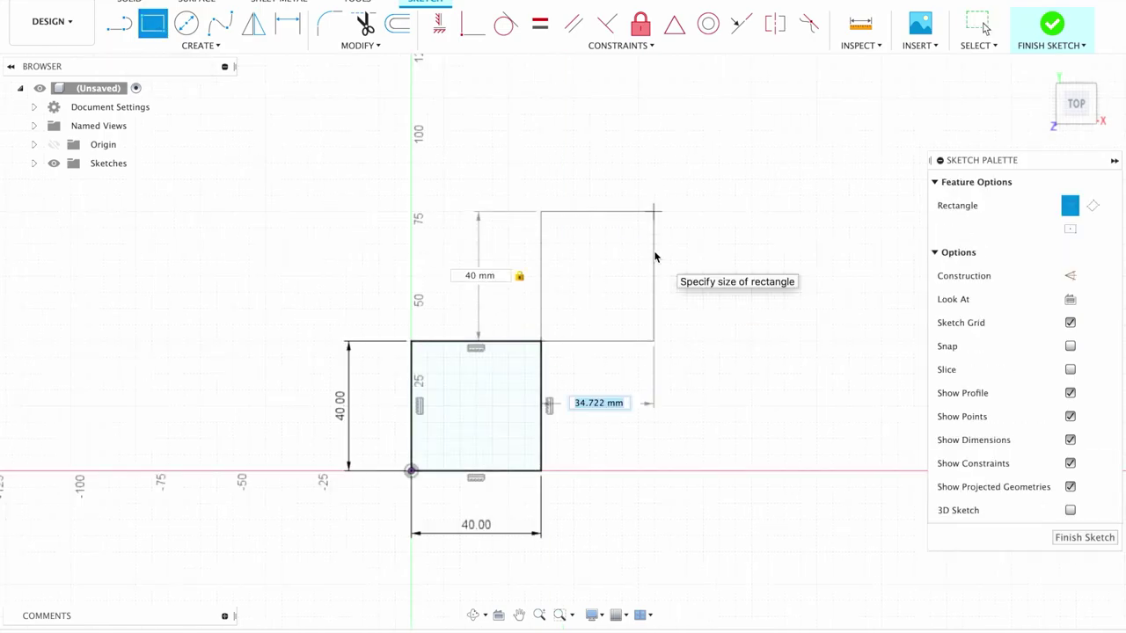
{"action": "type", "text": "40"}
{"action": "key", "text": "Return"}
Draw a third 40 x 40 mm square from the second square's corner
{"action": "left_click", "coordinate": [153, 25]}
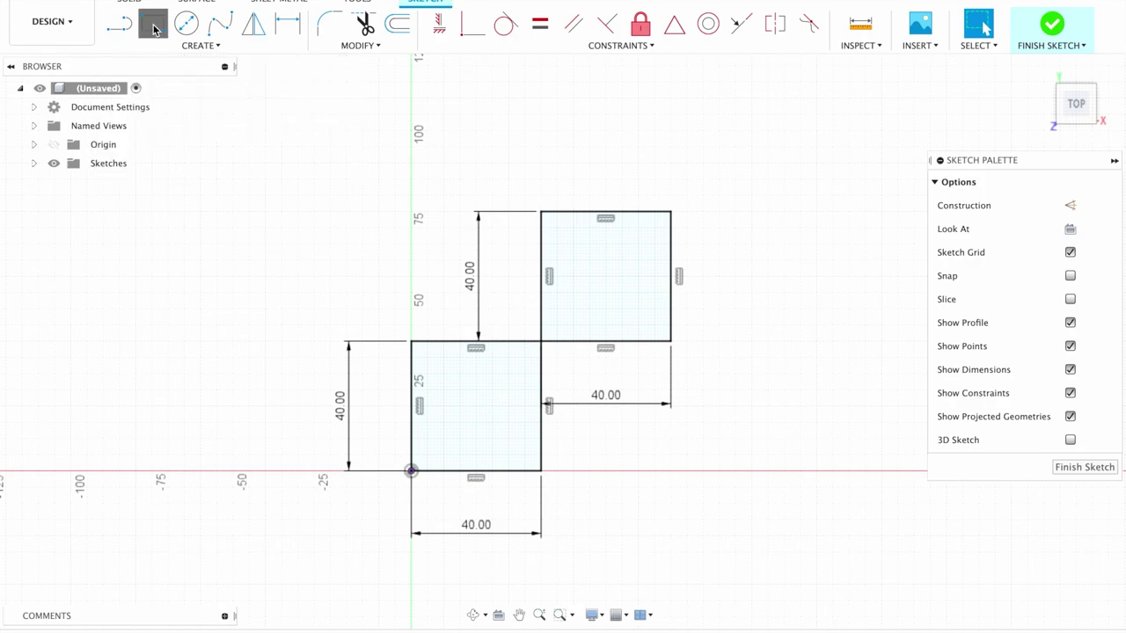
{"action": "left_click", "coordinate": [670, 212]}
{"action": "type", "text": "40"}
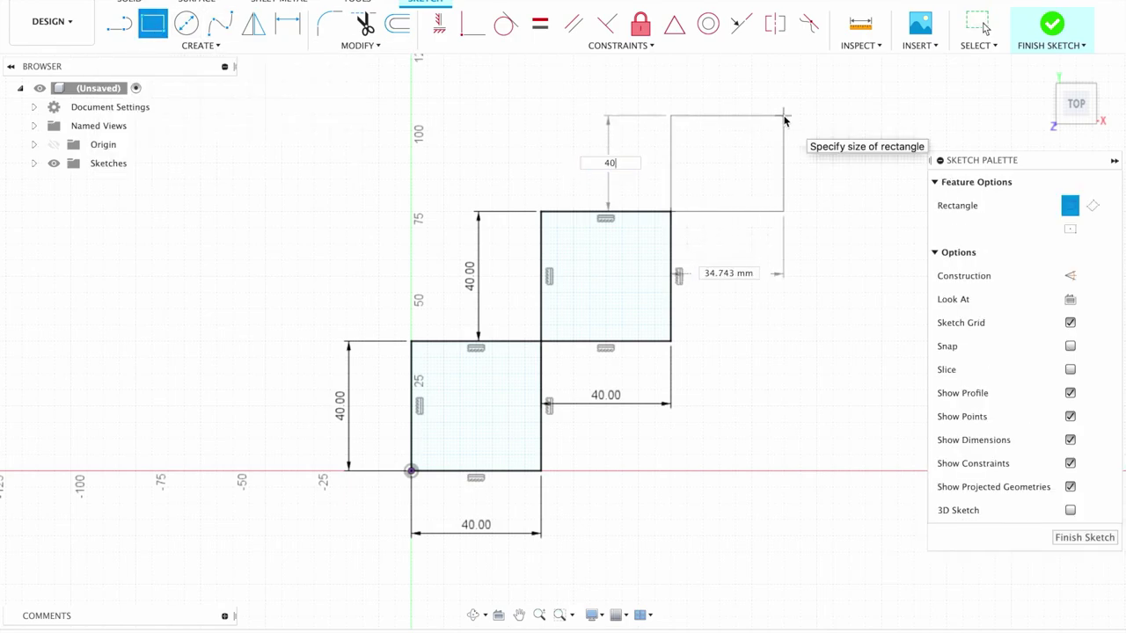
{"action": "key", "text": "Tab"}
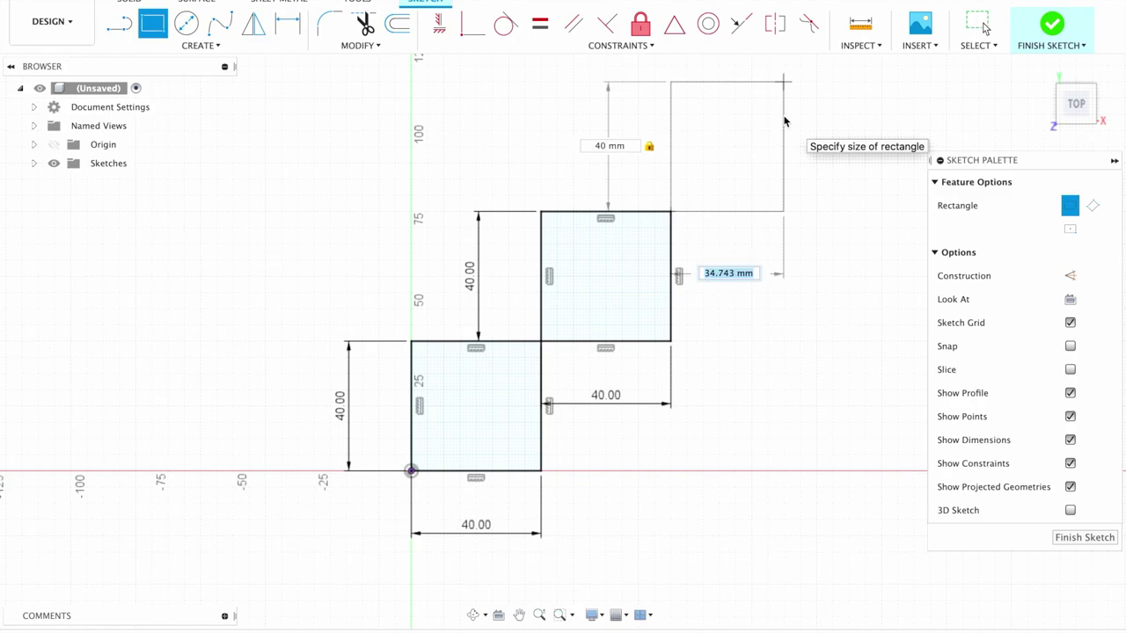
{"action": "type", "text": "40"}
{"action": "key", "text": "Tab"}
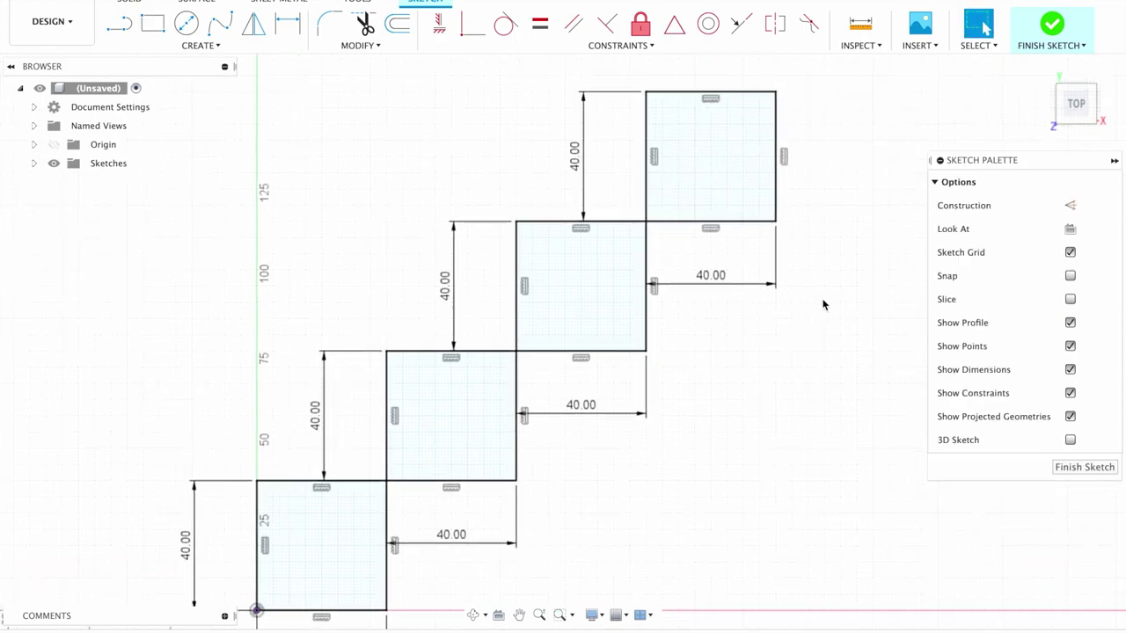
Finish the sketch and extrude all four square profiles 40 mm into separate cubes
{"action": "left_click", "coordinate": [1084, 467]}
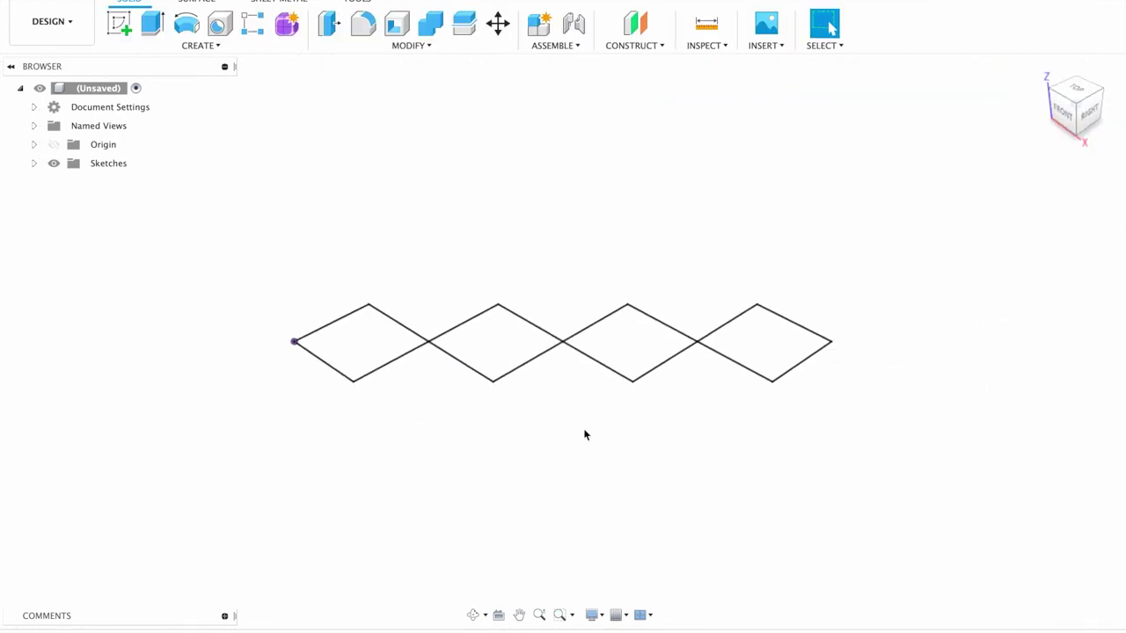
{"action": "left_click", "coordinate": [152, 23]}
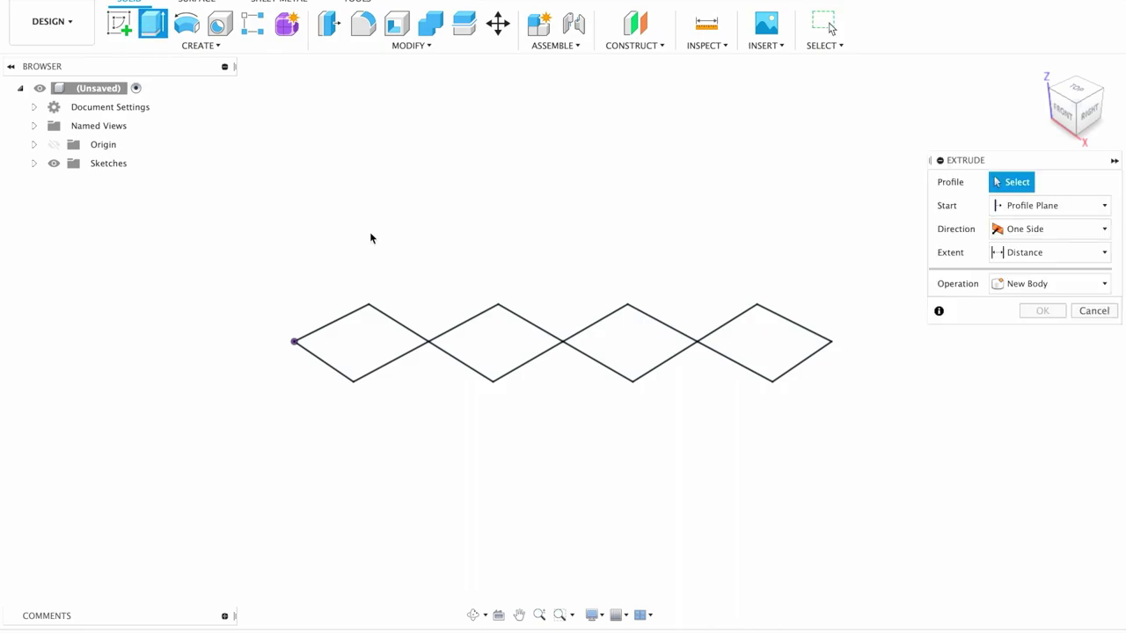
{"action": "left_click", "coordinate": [358, 342]}
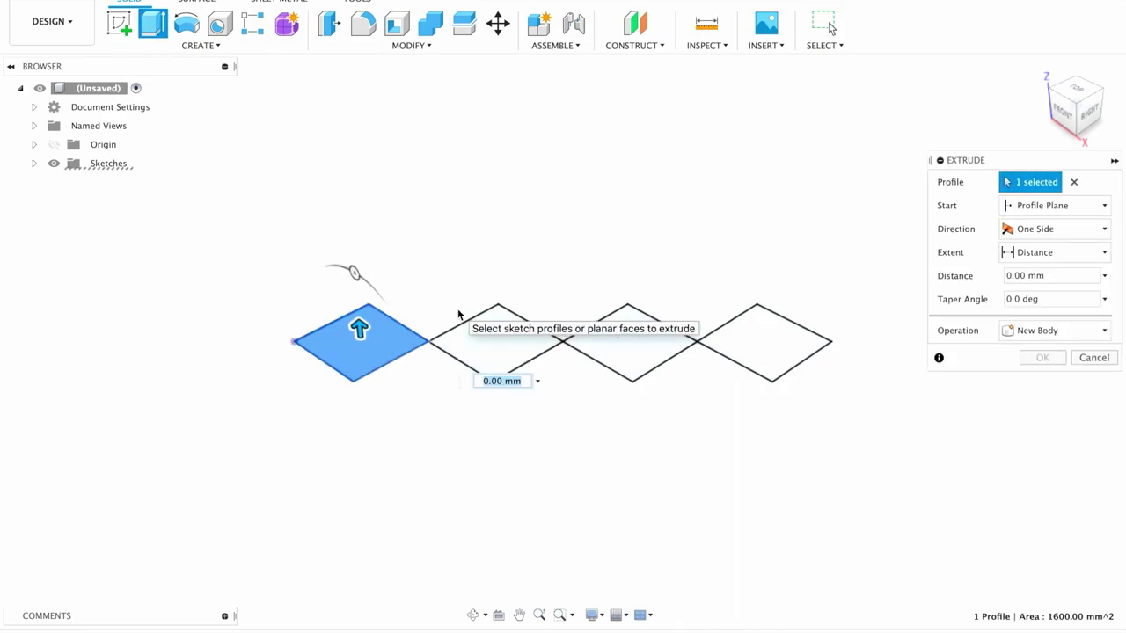
{"action": "type", "text": "40"}
{"action": "left_click", "coordinate": [492, 347]}
{"action": "left_click", "coordinate": [646, 341]}
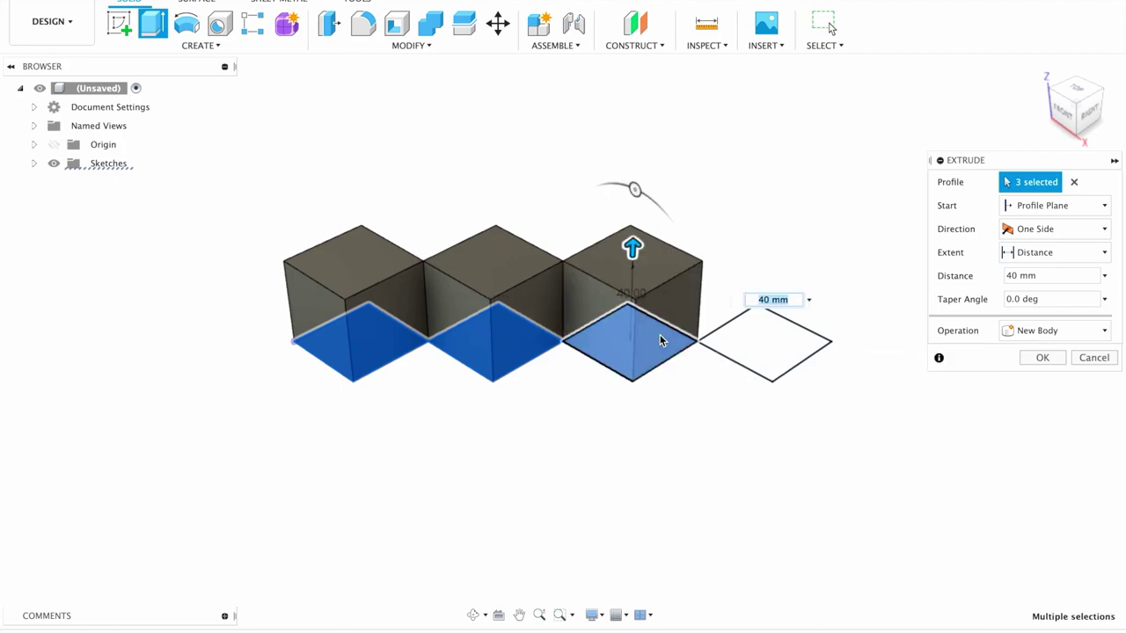
{"action": "left_click", "coordinate": [763, 350]}
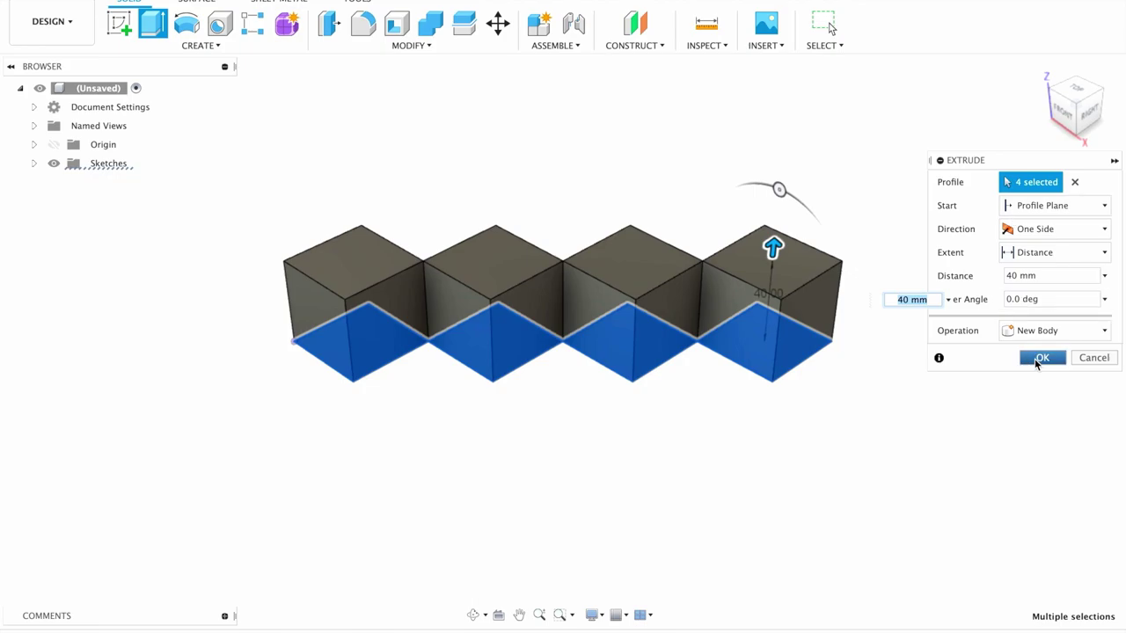
{"action": "left_click", "coordinate": [1038, 358]}
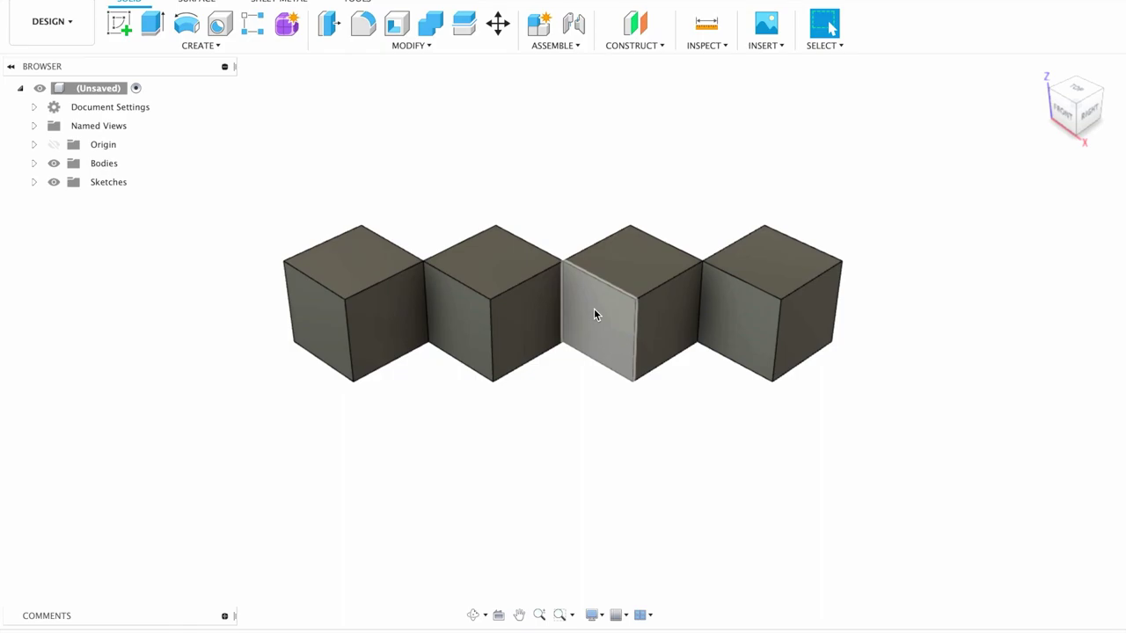
Start a sketch on the first cube's front face and frame a text box there
{"action": "left_click", "coordinate": [122, 26]}
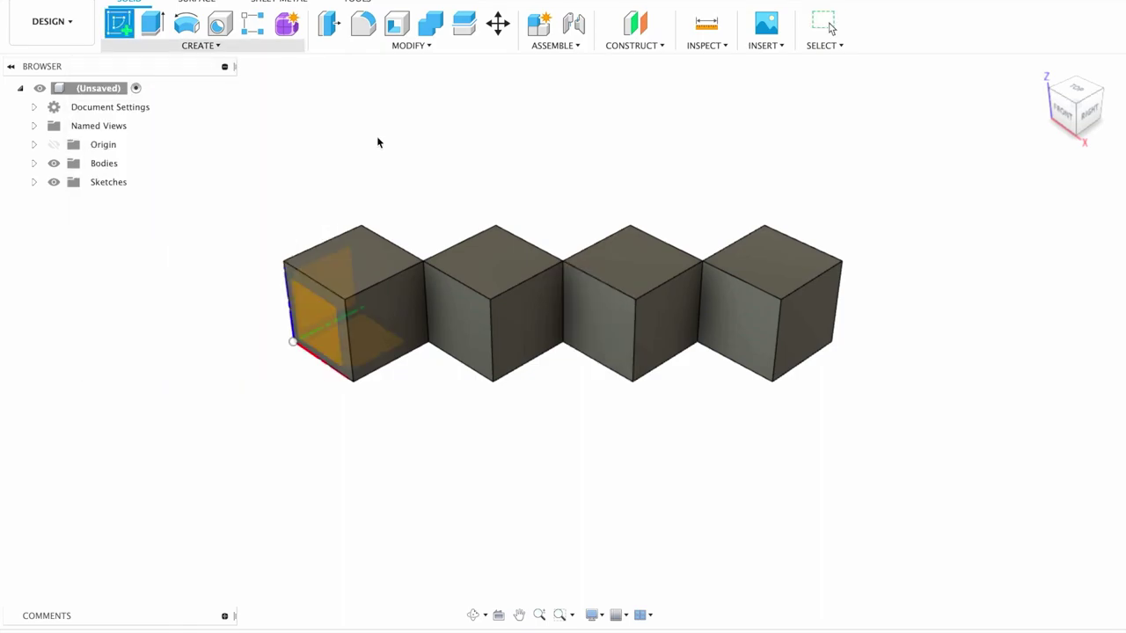
{"action": "left_click", "coordinate": [339, 308]}
{"action": "left_click", "coordinate": [211, 48]}
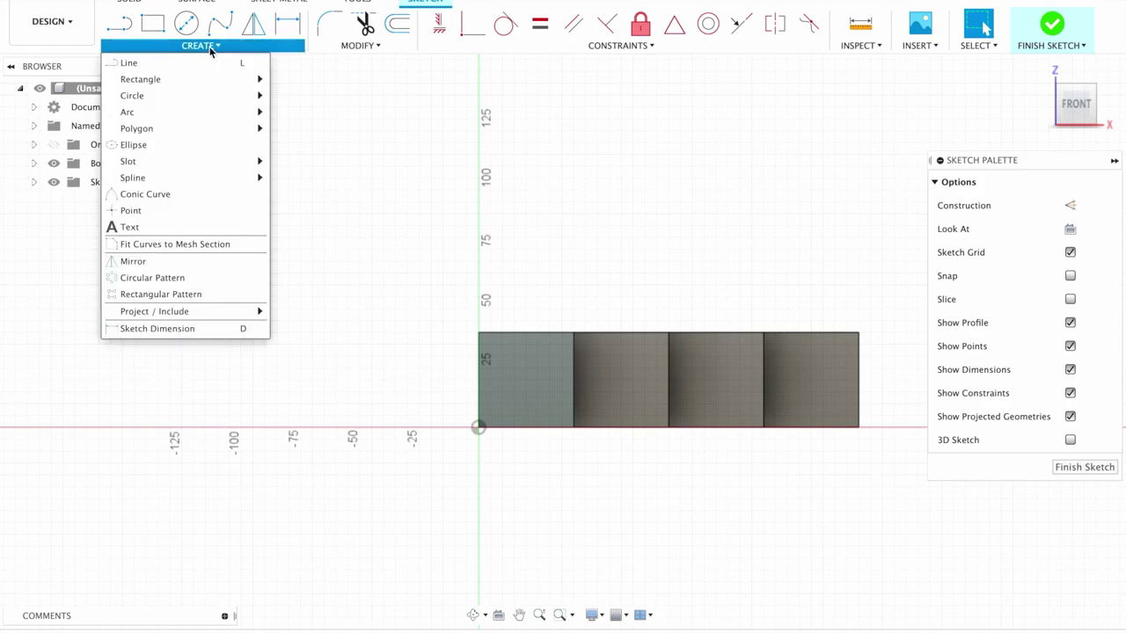
{"action": "left_click", "coordinate": [190, 225]}
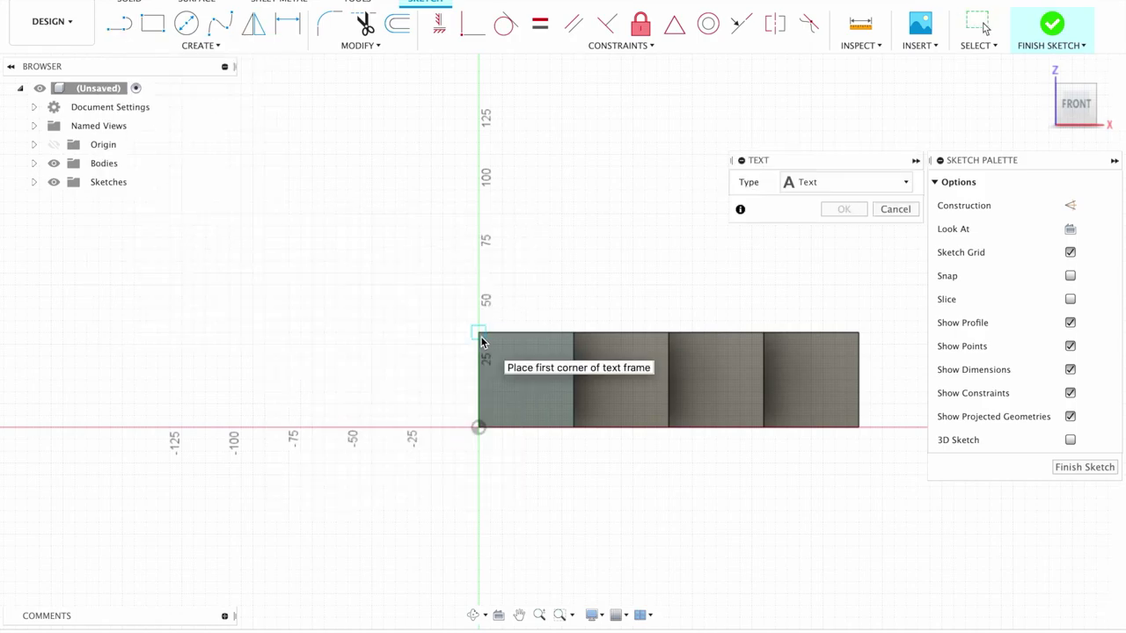
{"action": "left_click", "coordinate": [478, 333]}
{"action": "left_click", "coordinate": [572, 428]}
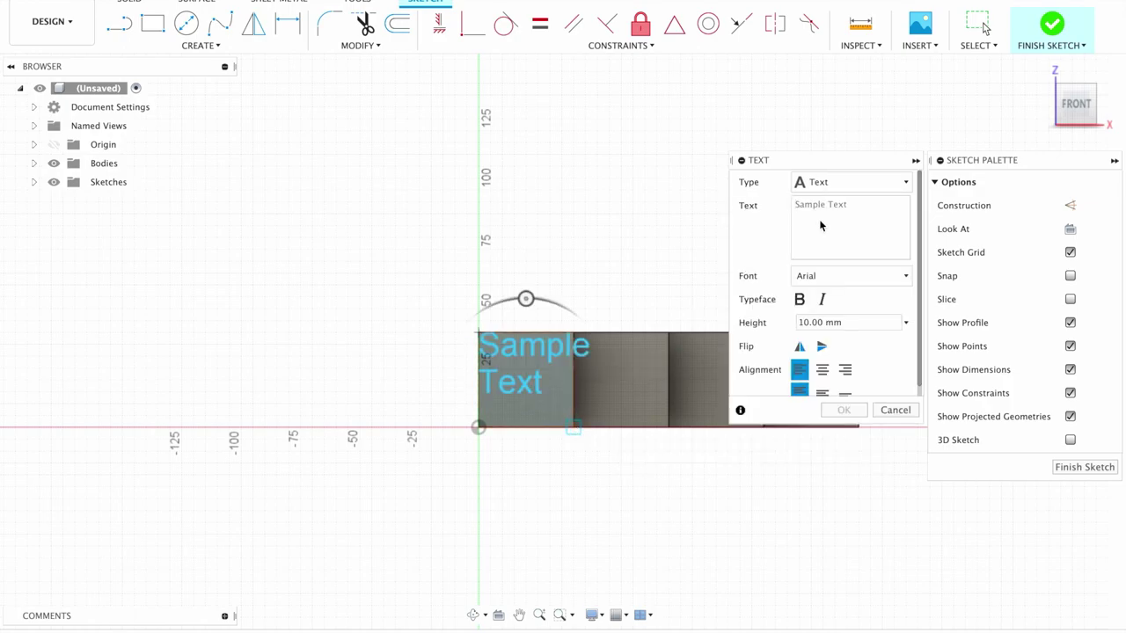
Enter the text '2' at 40 mm height, centre it, and finish the sketch
{"action": "type", "text": "2"}
{"action": "left_click", "coordinate": [800, 322]}
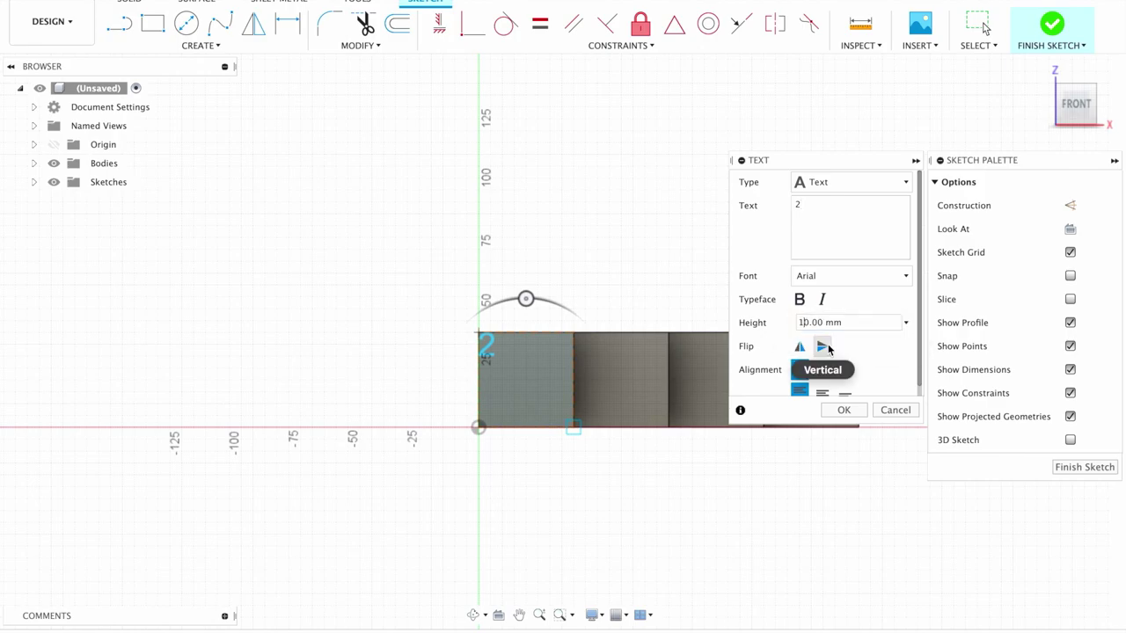
{"action": "key", "text": "BackSpace"}
{"action": "type", "text": "4"}
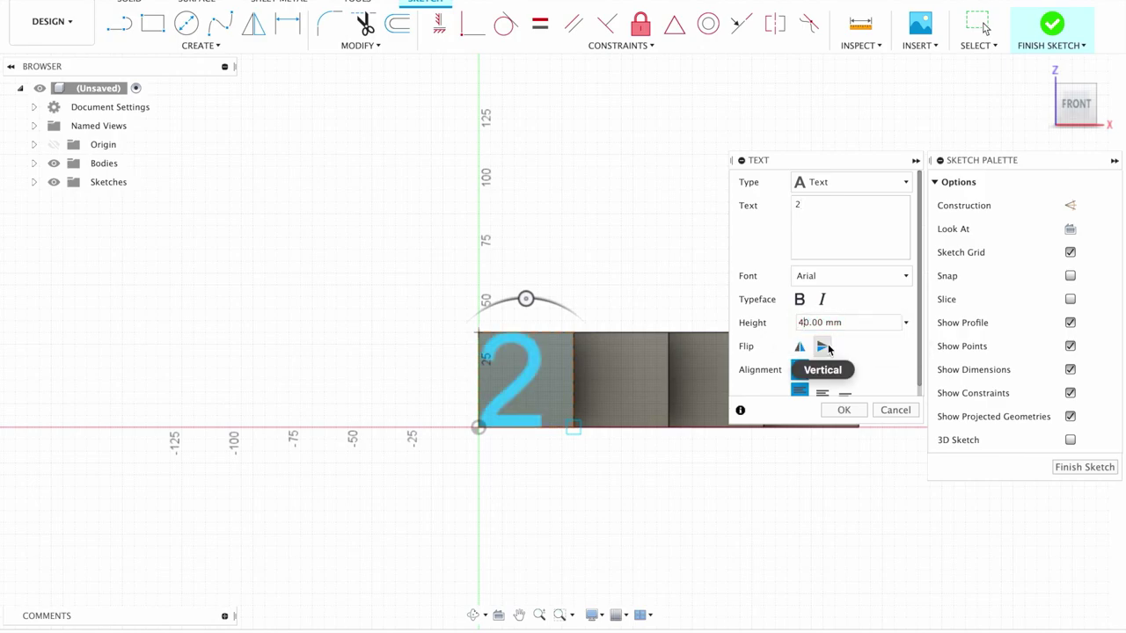
{"action": "left_click", "coordinate": [823, 371]}
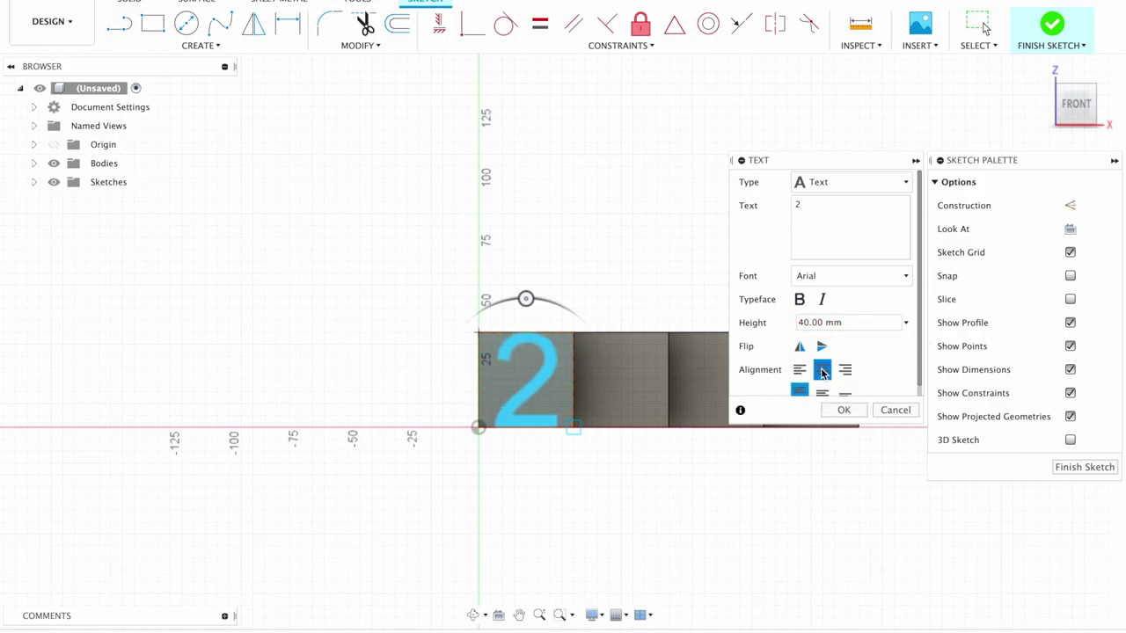
{"action": "left_click", "coordinate": [841, 412]}
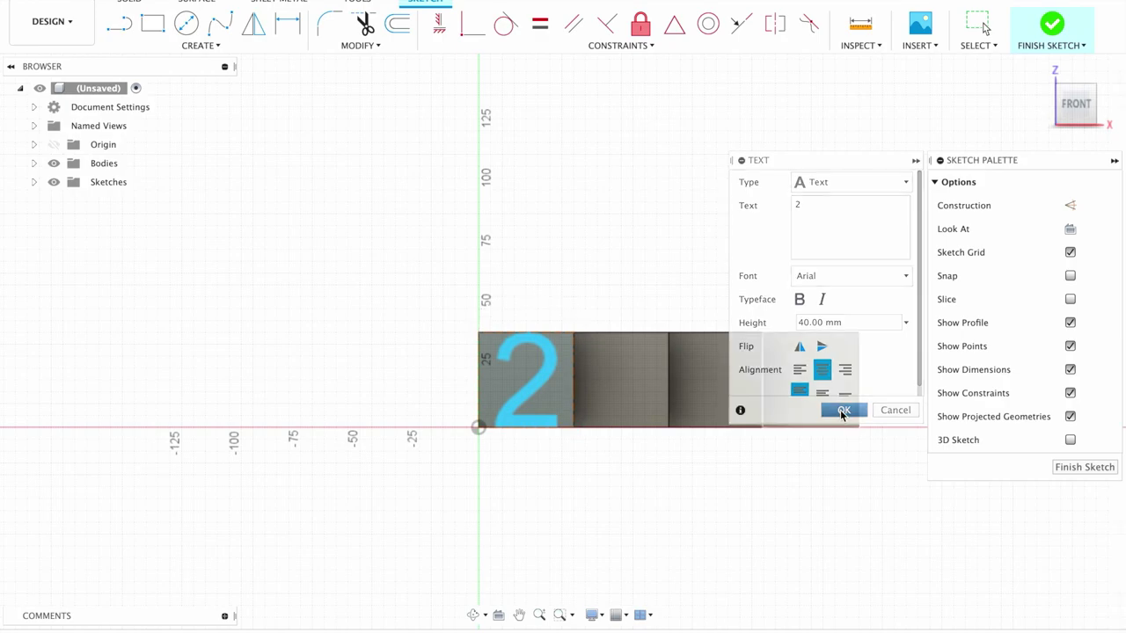
{"action": "left_click", "coordinate": [1069, 468]}
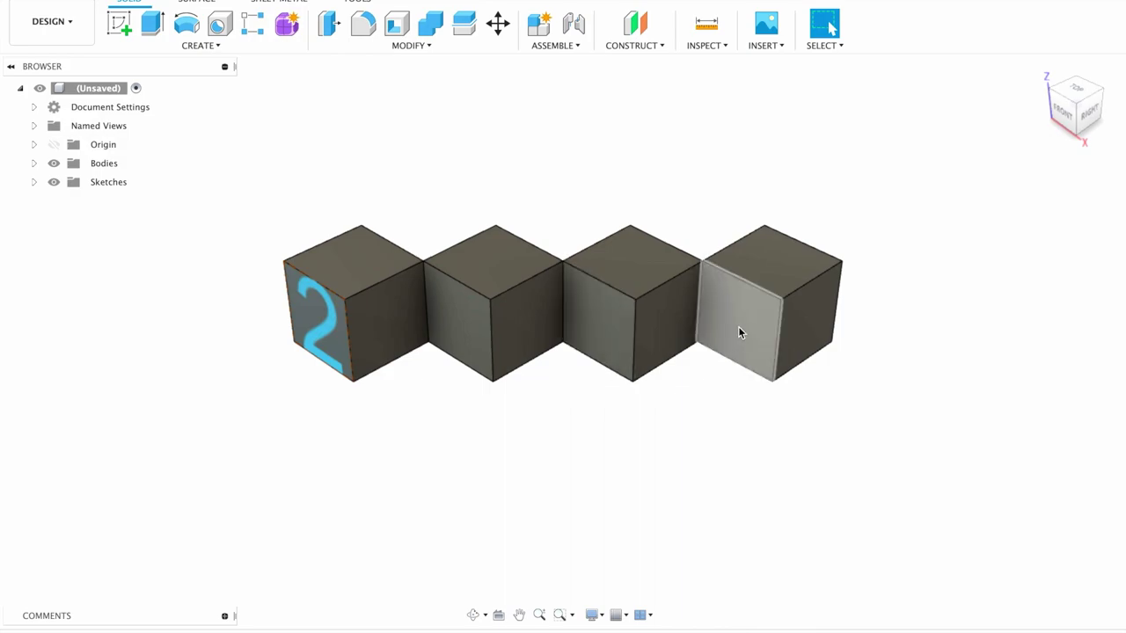
Add a centred '0' text sketch on the second cube's front face and finish it
{"action": "left_click", "coordinate": [447, 322]}
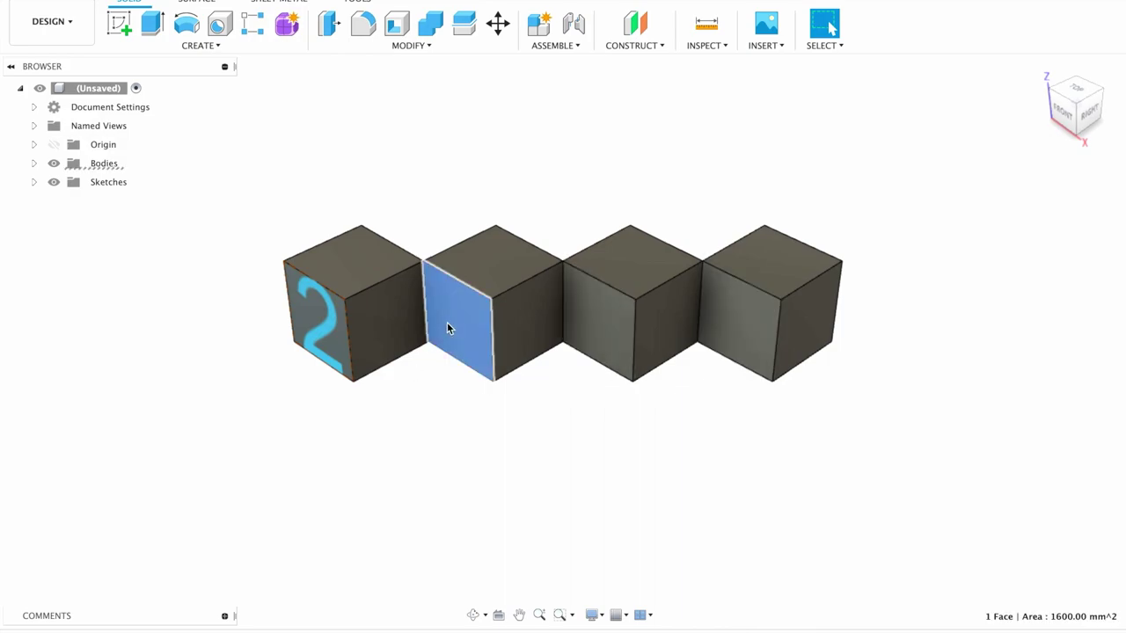
{"action": "left_click", "coordinate": [120, 27]}
{"action": "left_click", "coordinate": [198, 45]}
{"action": "left_click", "coordinate": [167, 227]}
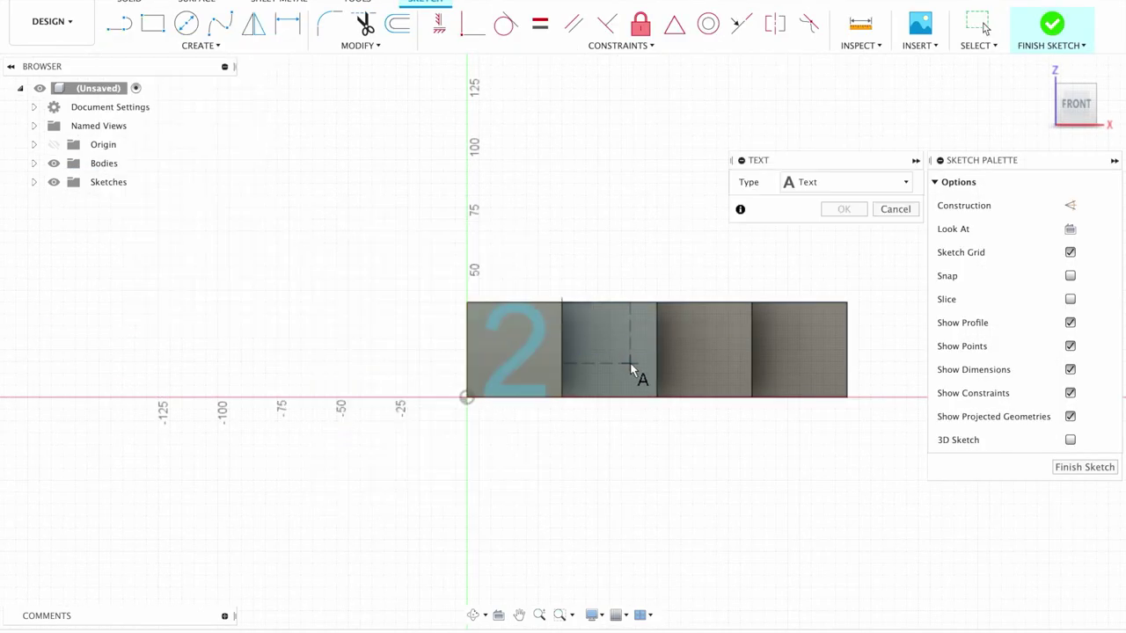
{"action": "left_click", "coordinate": [656, 396]}
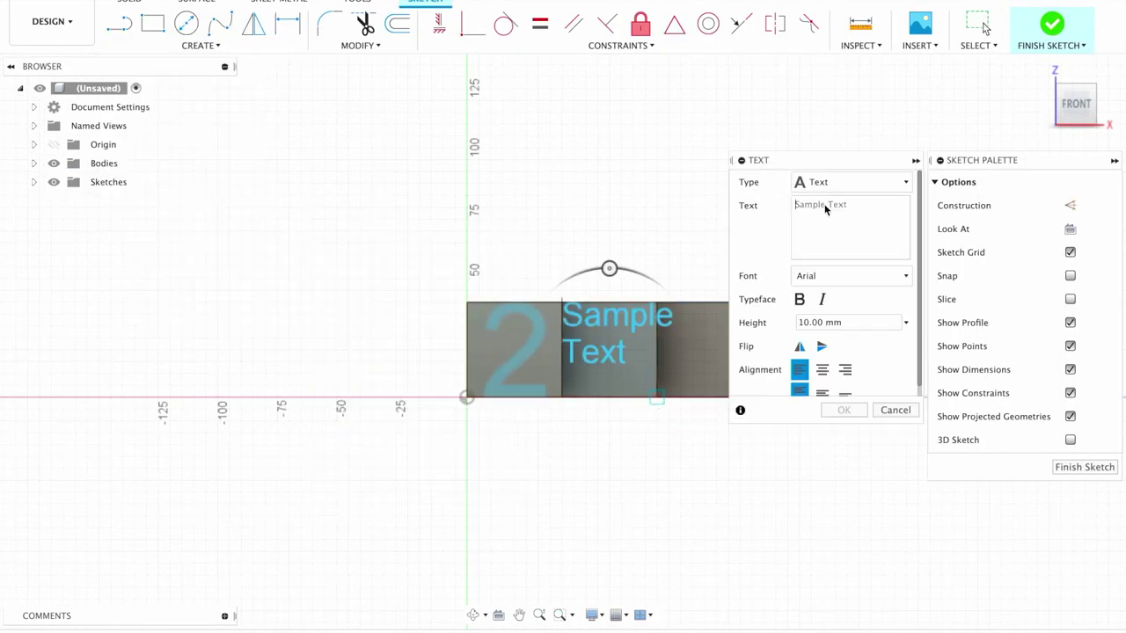
{"action": "type", "text": "0"}
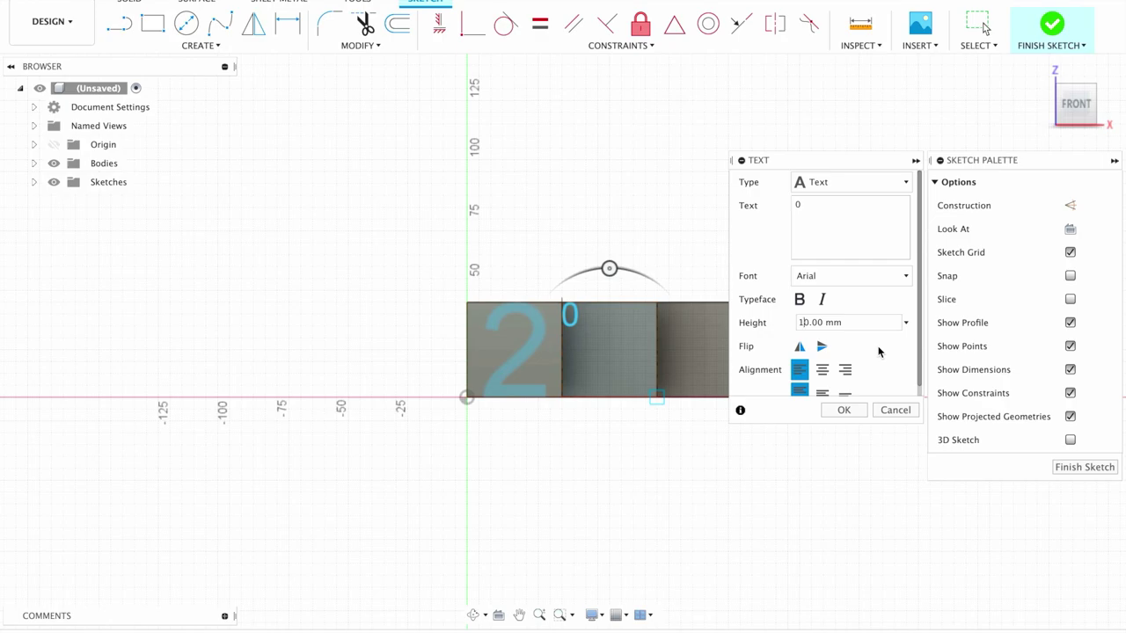
{"action": "type", "text": "4"}
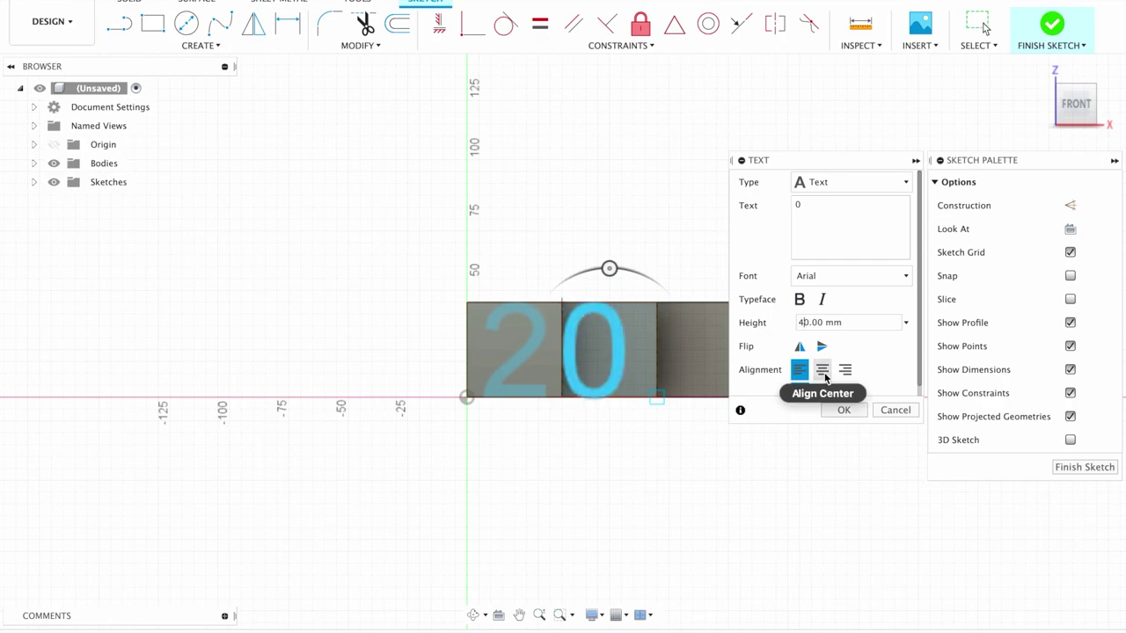
{"action": "left_click", "coordinate": [822, 370]}
{"action": "left_click", "coordinate": [844, 409]}
{"action": "left_click", "coordinate": [1084, 467]}
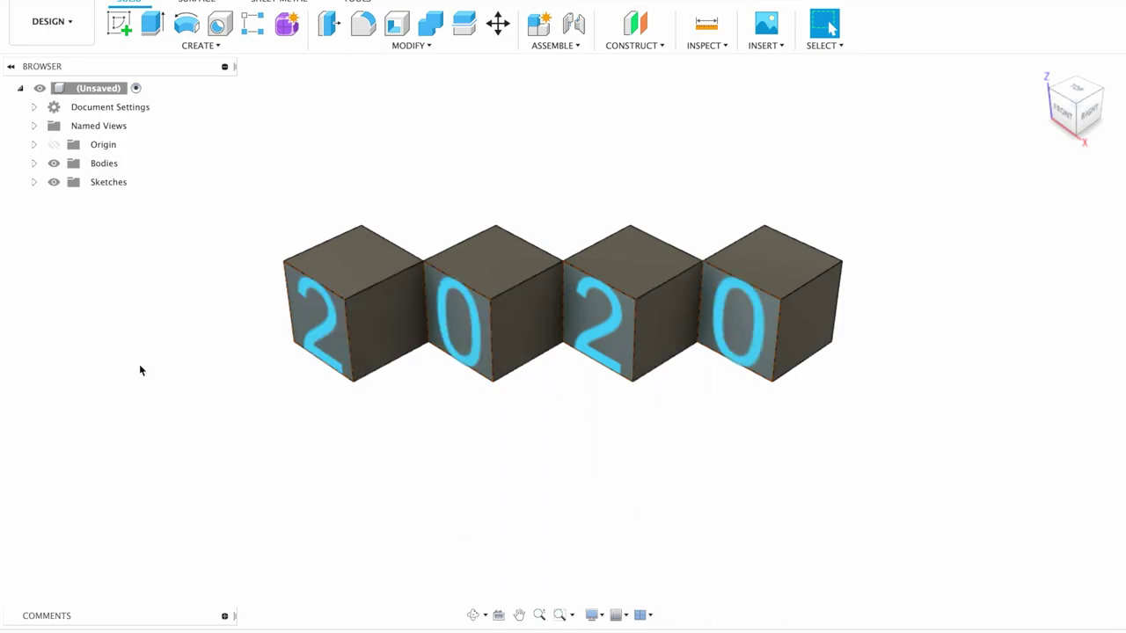
Start a sketch on the first cube's right face and place the text '20'
{"action": "left_click", "coordinate": [119, 23]}
{"action": "left_click", "coordinate": [404, 310]}
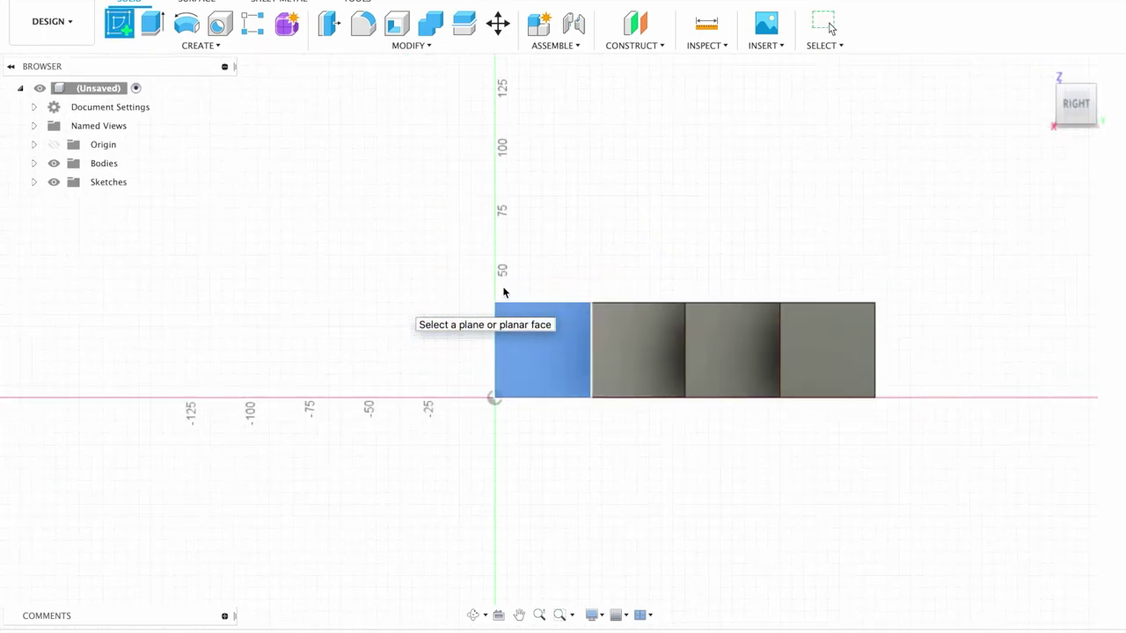
{"action": "left_click", "coordinate": [199, 45]}
{"action": "left_click", "coordinate": [127, 226]}
{"action": "left_click", "coordinate": [494, 303]}
{"action": "left_click", "coordinate": [588, 395]}
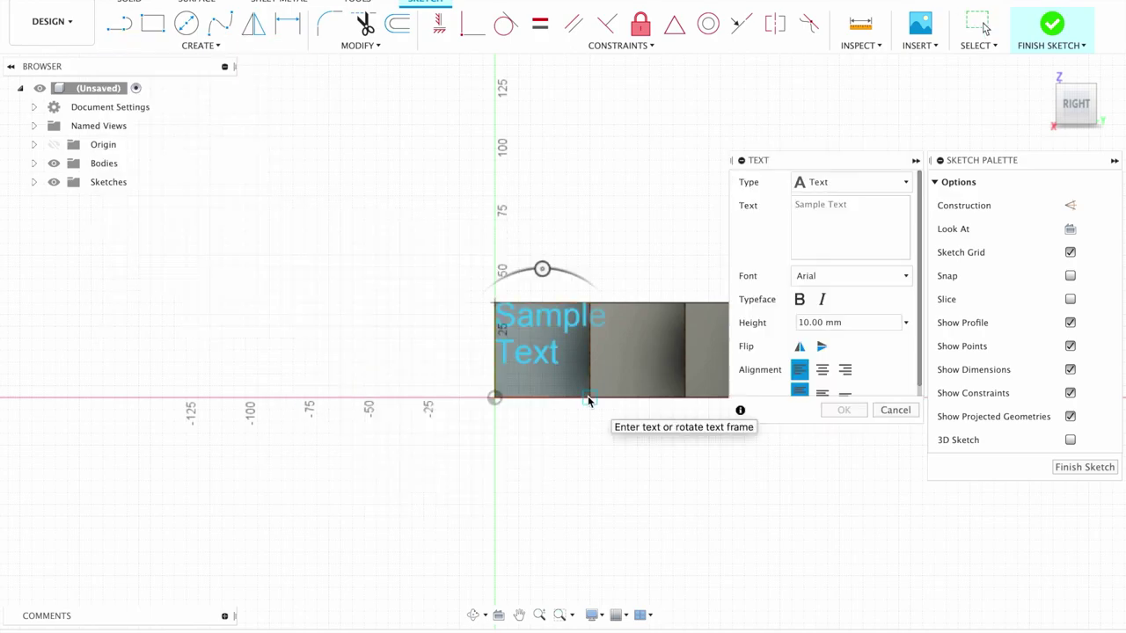
{"action": "type", "text": "20"}
{"action": "left_click", "coordinate": [844, 410]}
Add the digits '2' and '1' on the remaining right-hand faces
{"action": "left_click", "coordinate": [653, 414]}
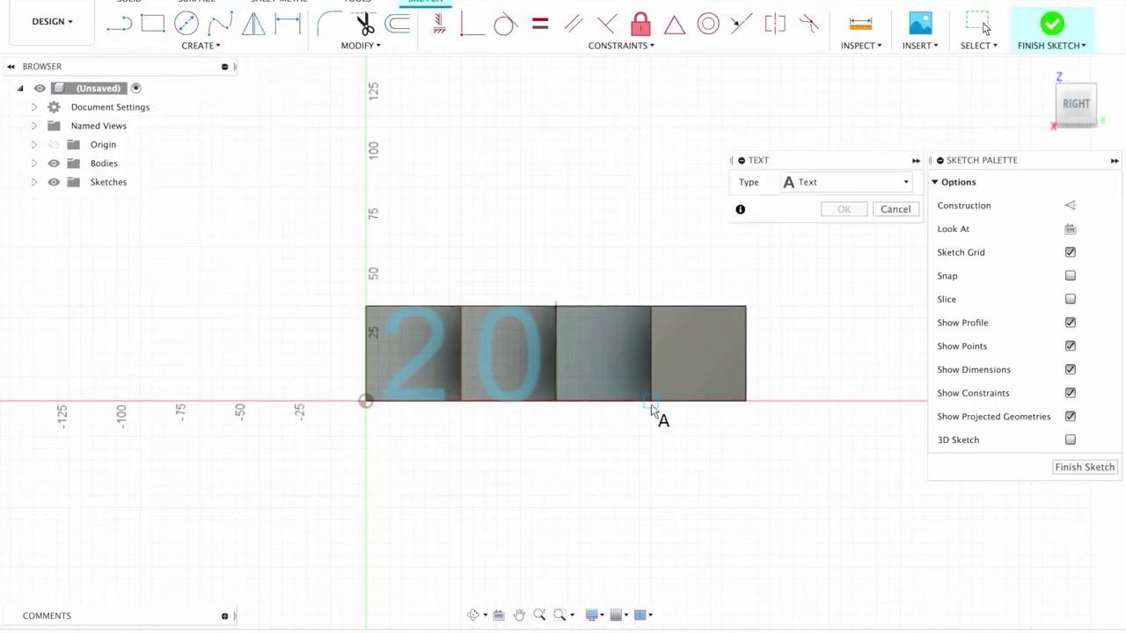
{"action": "type", "text": "2"}
{"action": "left_click", "coordinate": [661, 422]}
{"action": "type", "text": "1"}
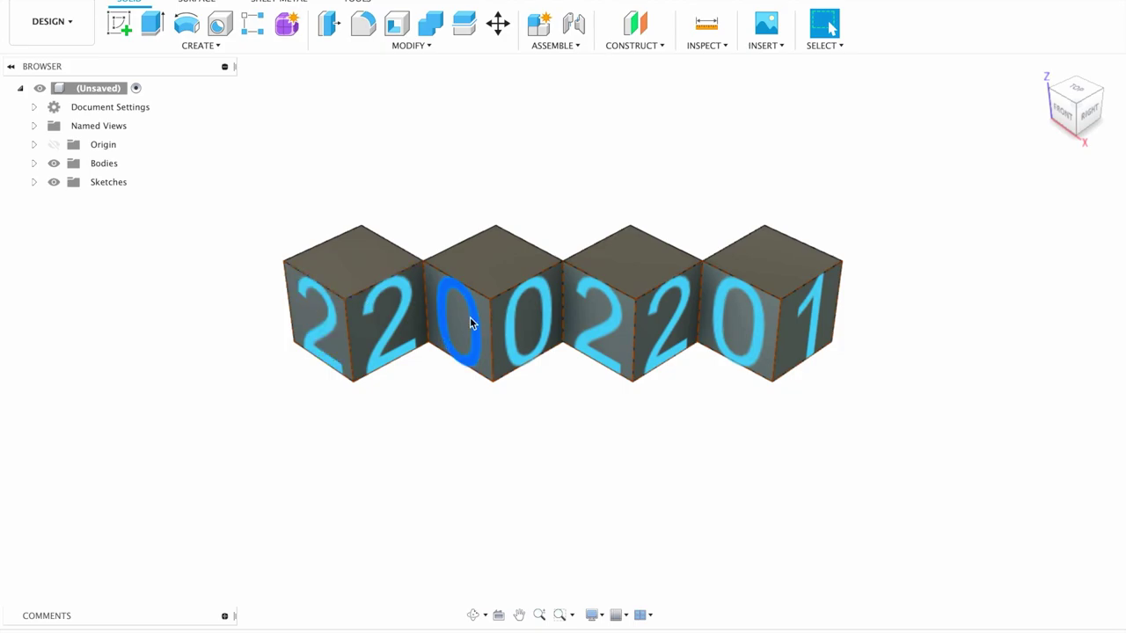
Start an extrusion with the four front '2020' text profiles selected
{"action": "left_click", "coordinate": [1100, 88]}
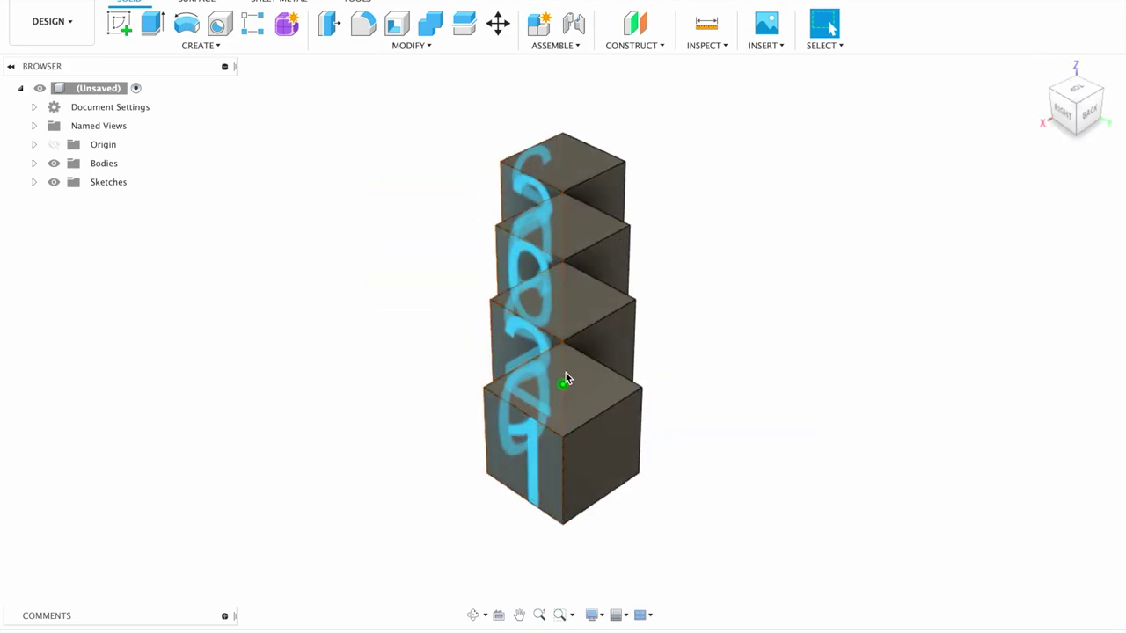
{"action": "left_click", "coordinate": [154, 25]}
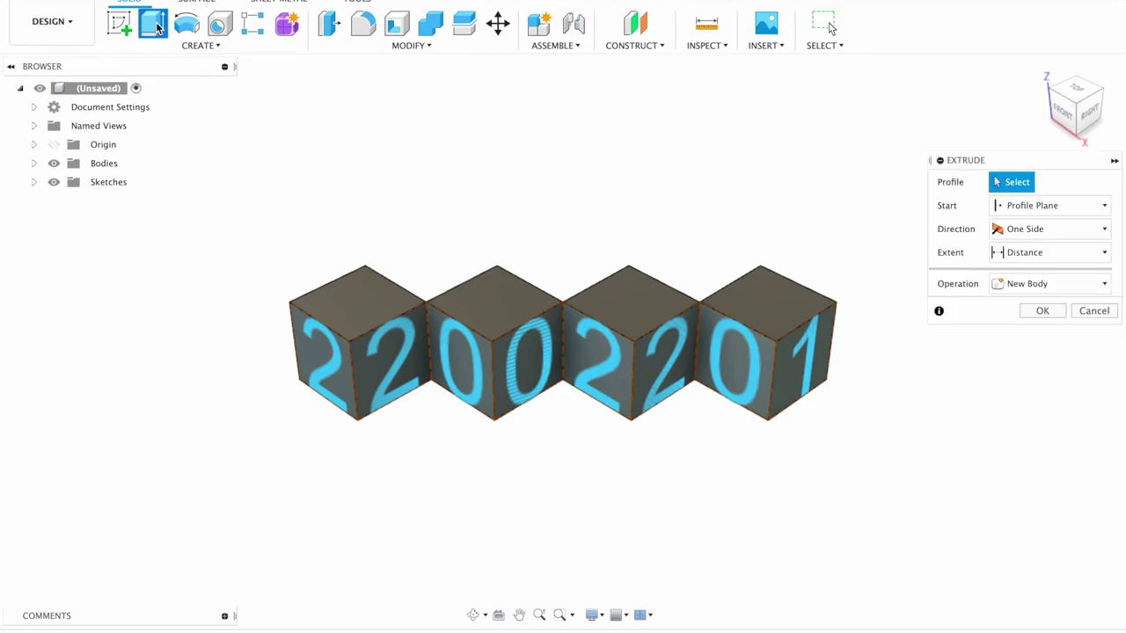
{"action": "left_click", "coordinate": [337, 354]}
{"action": "left_click", "coordinate": [447, 334]}
{"action": "left_click", "coordinate": [587, 334]}
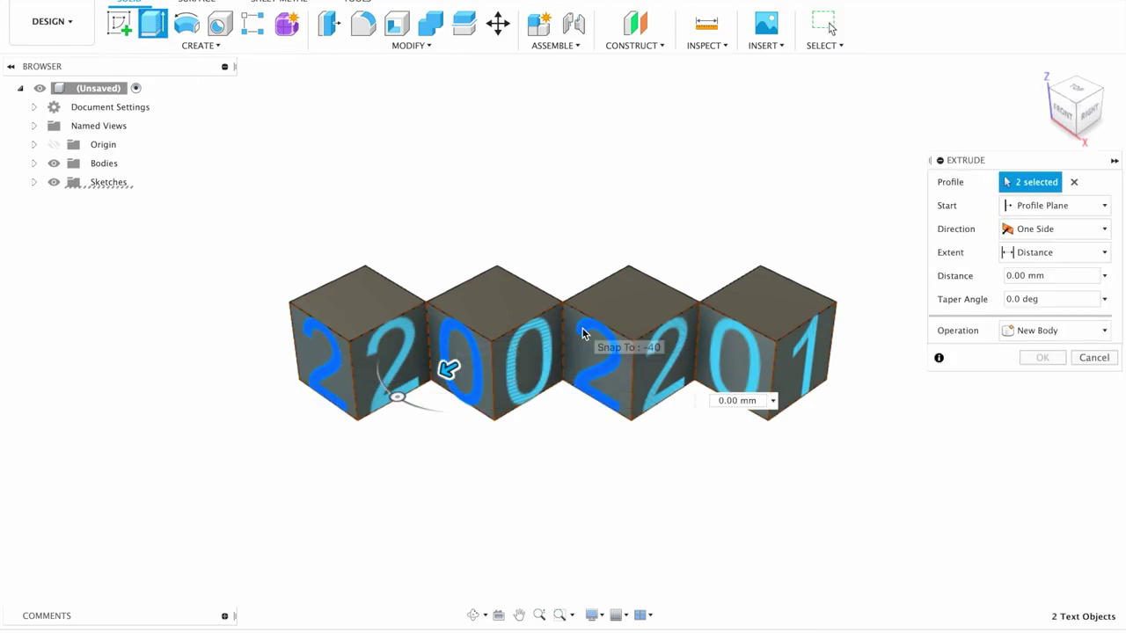
{"action": "left_click", "coordinate": [731, 352]}
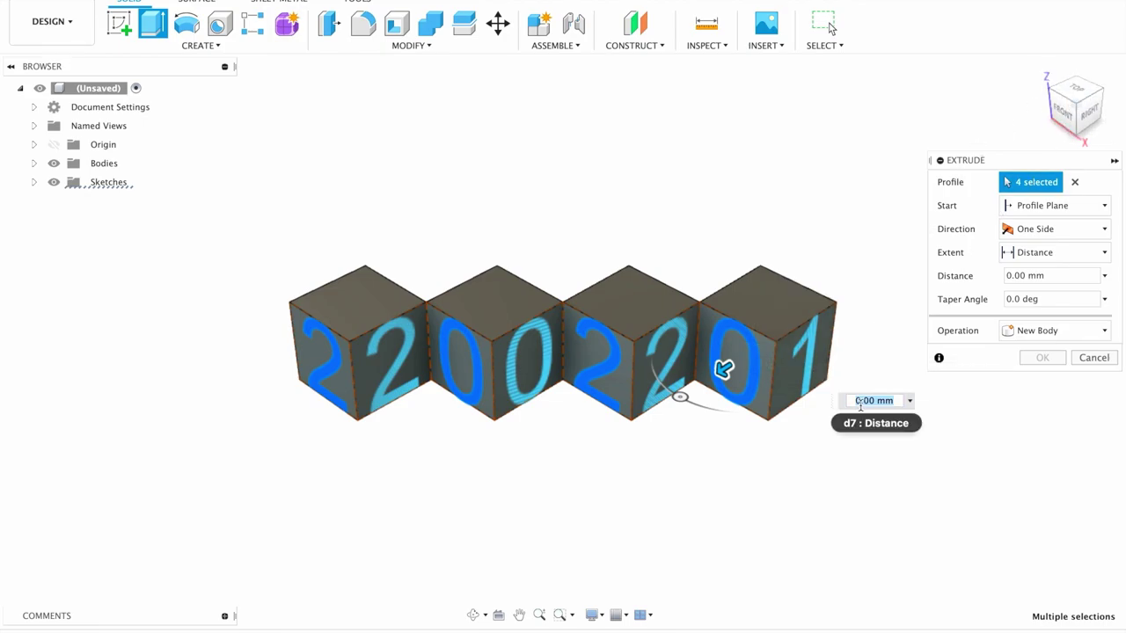
Set the extrusion depth to -40 mm with the Intersect operation and apply it
{"action": "left_click", "coordinate": [1100, 93]}
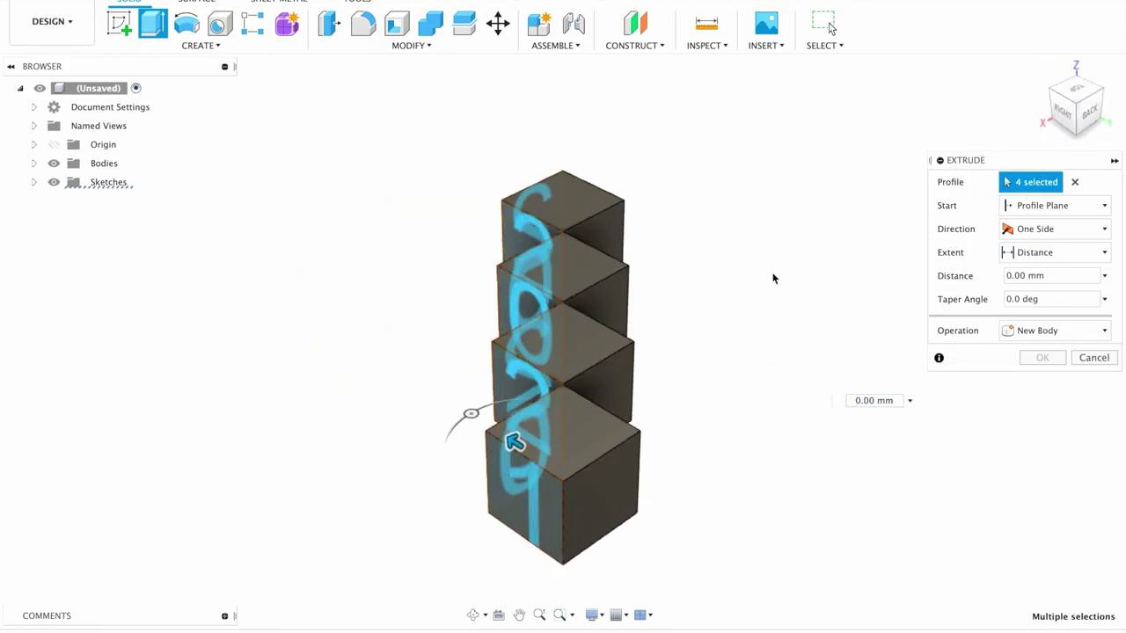
{"action": "left_click", "coordinate": [605, 228]}
{"action": "type", "text": "80"}
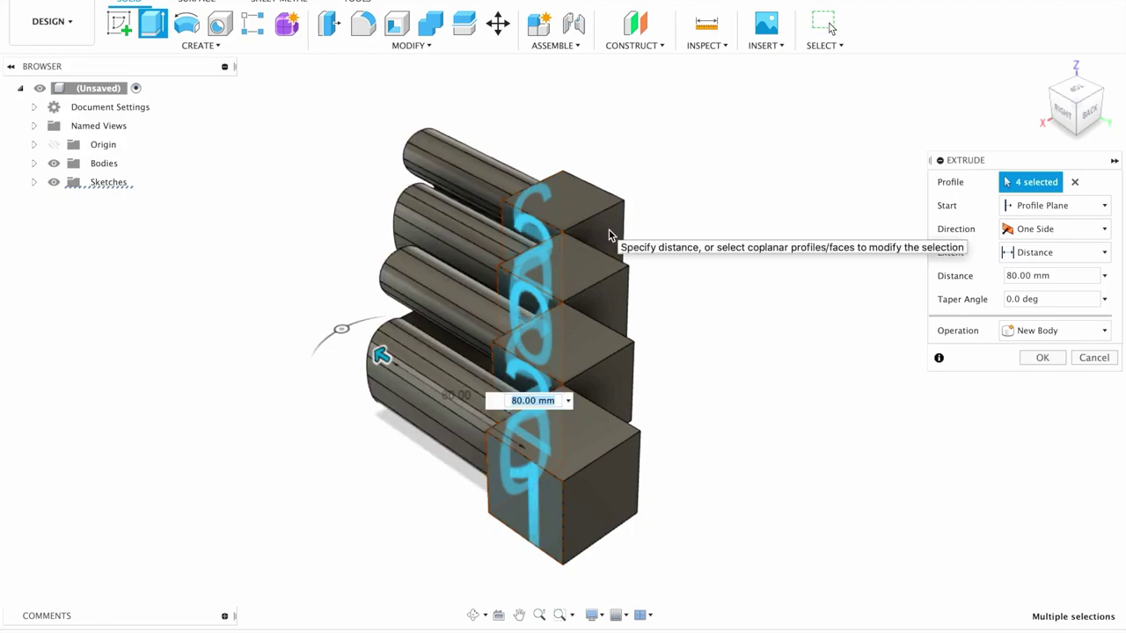
{"action": "type", "text": "-40"}
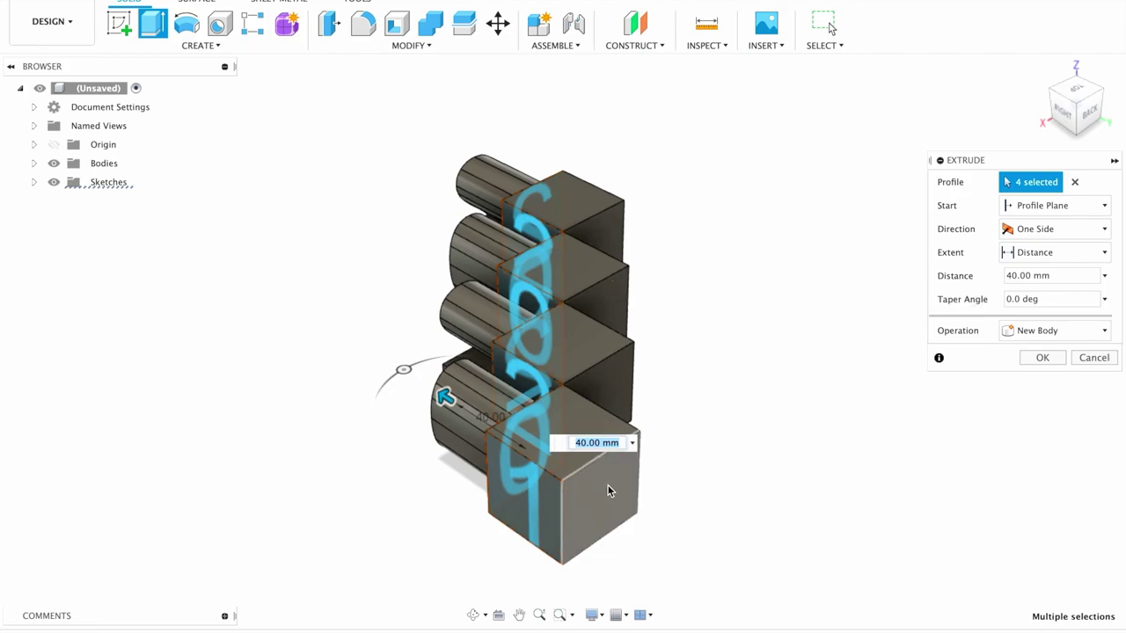
{"action": "key", "text": "Return"}
{"action": "left_click", "coordinate": [1040, 71]}
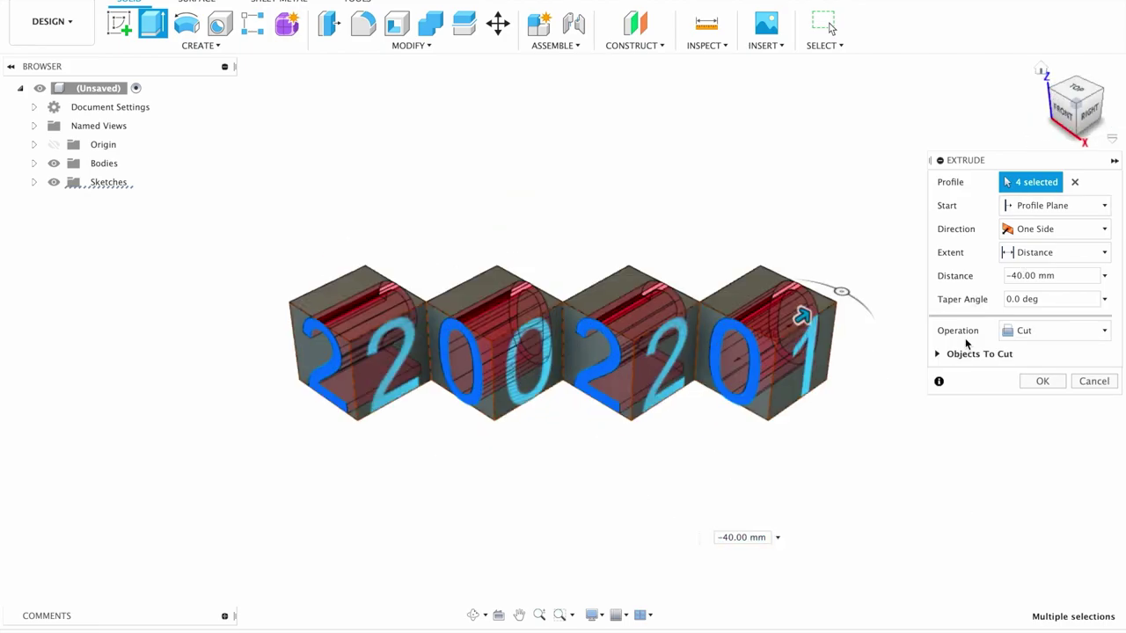
{"action": "left_click", "coordinate": [1027, 332]}
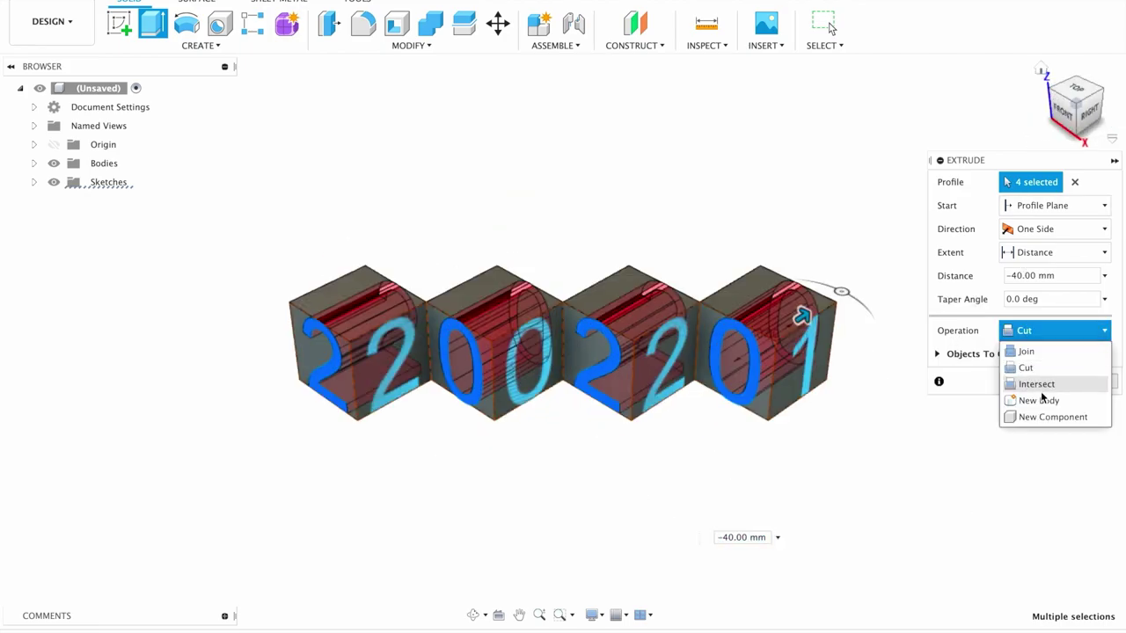
{"action": "left_click", "coordinate": [1037, 385]}
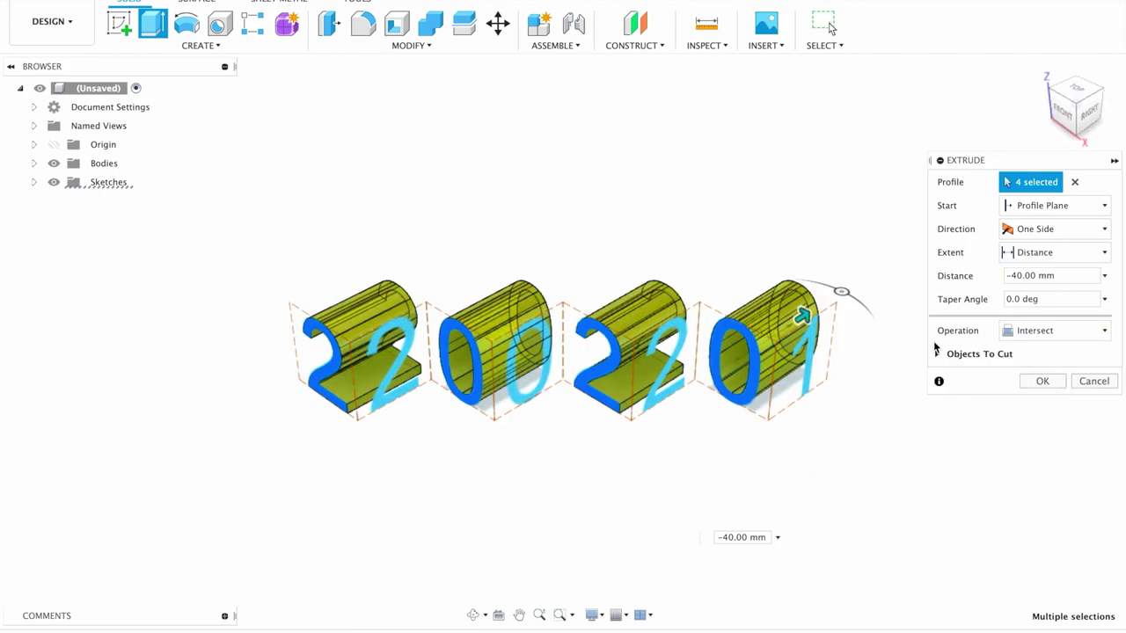
{"action": "left_click", "coordinate": [1041, 381]}
Extrude the four right-side '2021' profiles -40 mm as an Intersect operation
{"action": "left_click", "coordinate": [152, 24]}
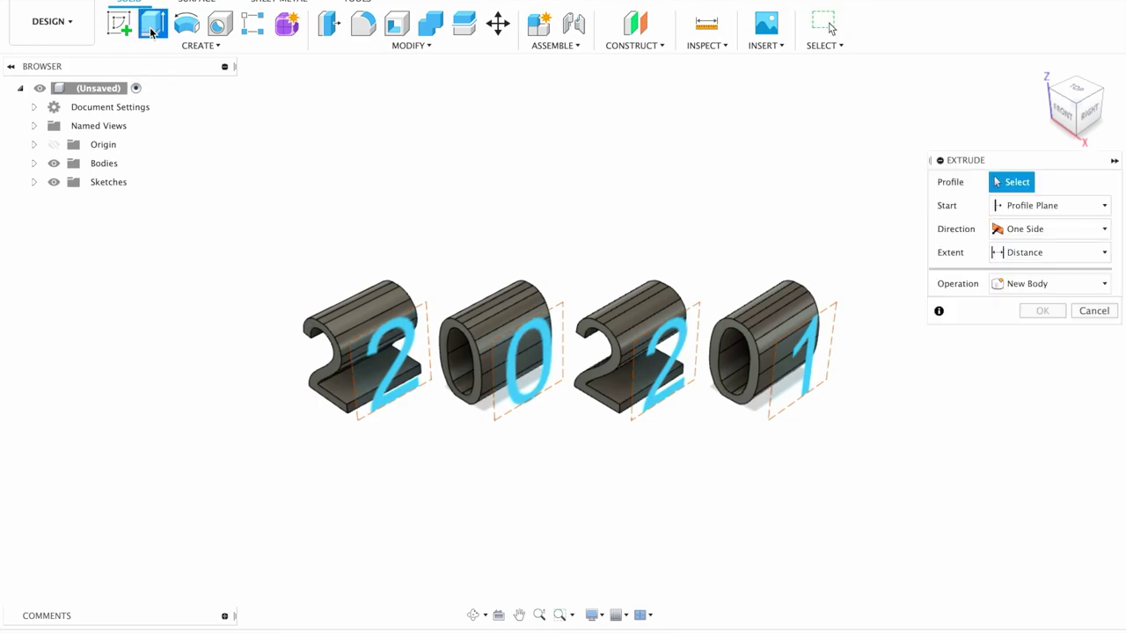
{"action": "left_click", "coordinate": [406, 329]}
{"action": "left_click", "coordinate": [527, 352]}
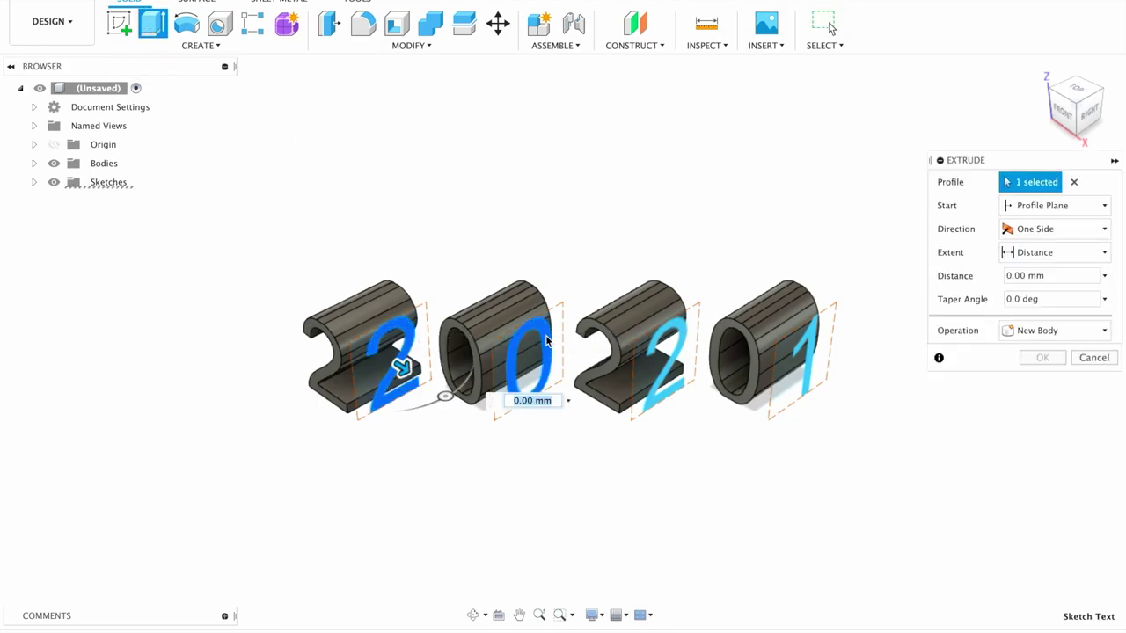
{"action": "left_click", "coordinate": [668, 352]}
{"action": "left_click", "coordinate": [814, 333]}
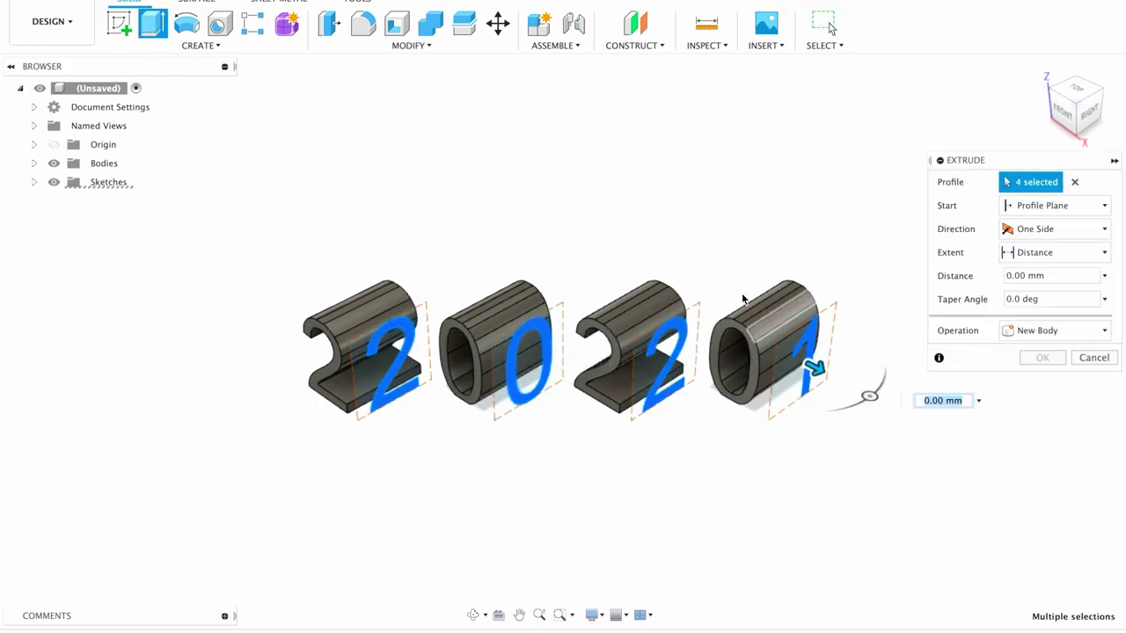
{"action": "type", "text": "-40"}
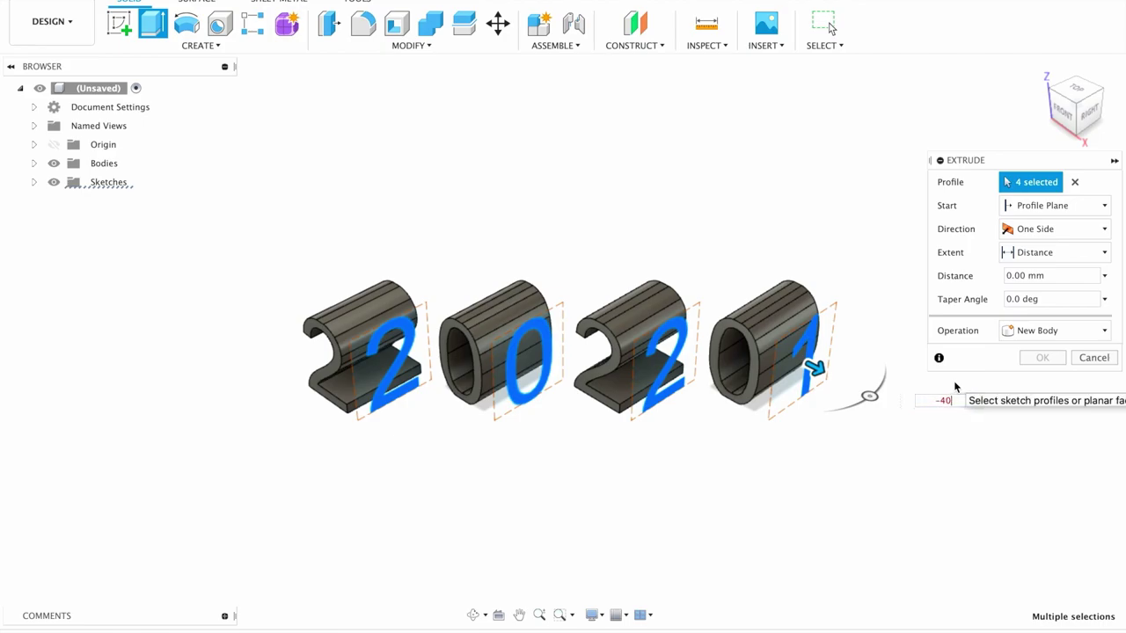
{"action": "key", "text": "Return"}
{"action": "left_click", "coordinate": [1082, 330]}
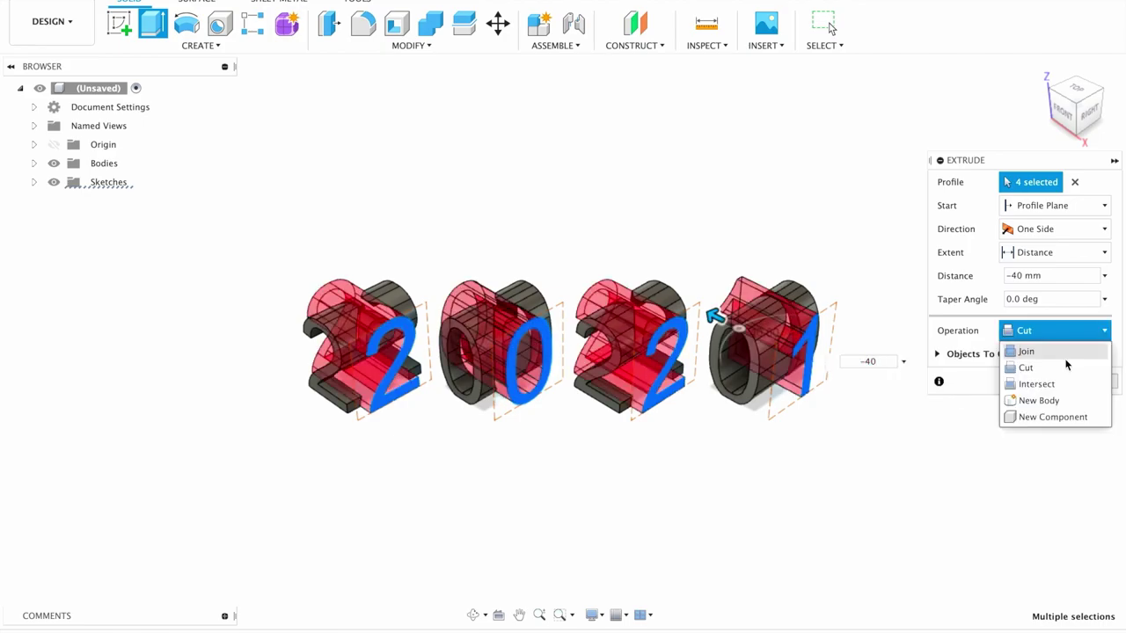
{"action": "left_click", "coordinate": [1055, 385]}
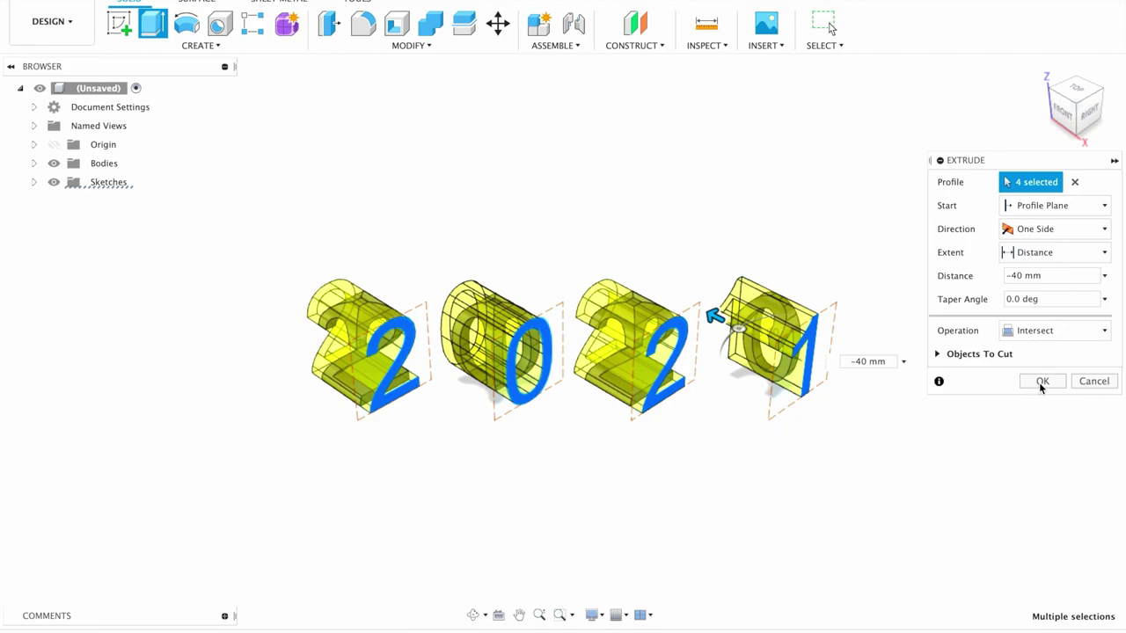
{"action": "left_click", "coordinate": [1043, 382]}
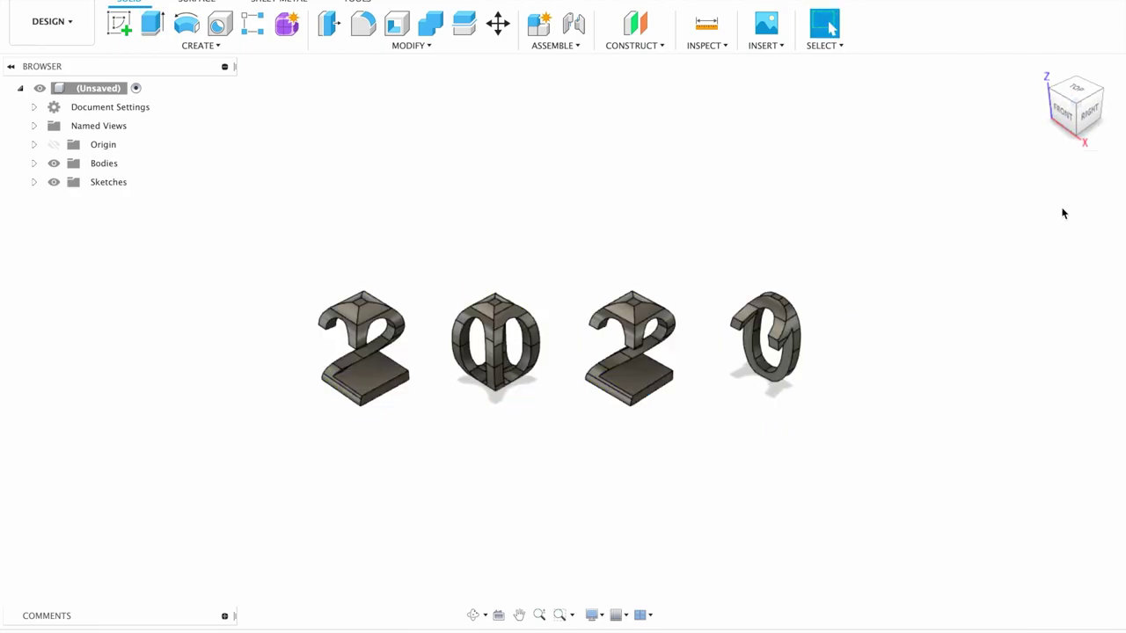
{"action": "left_click", "coordinate": [1062, 117]}
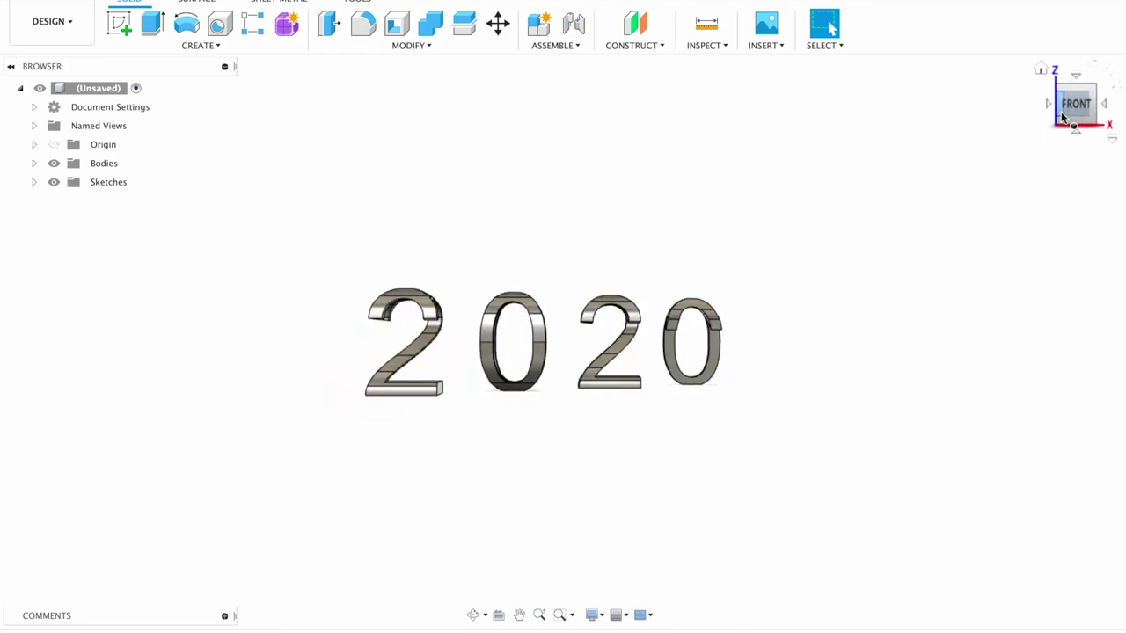
{"action": "left_click", "coordinate": [1105, 107]}
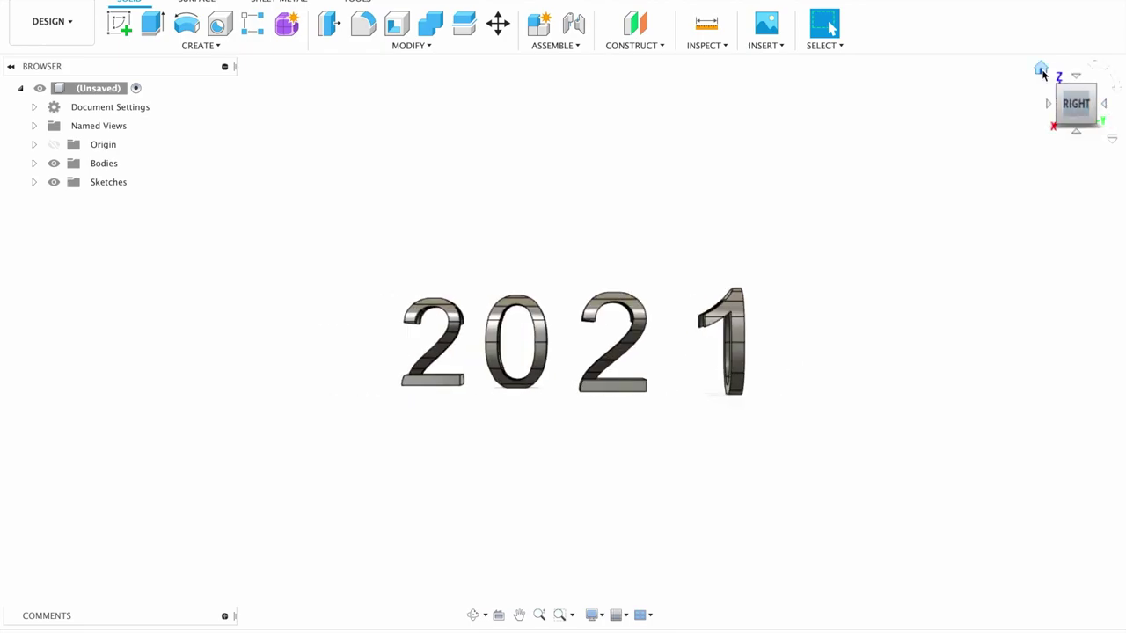
{"action": "left_click", "coordinate": [1041, 71]}
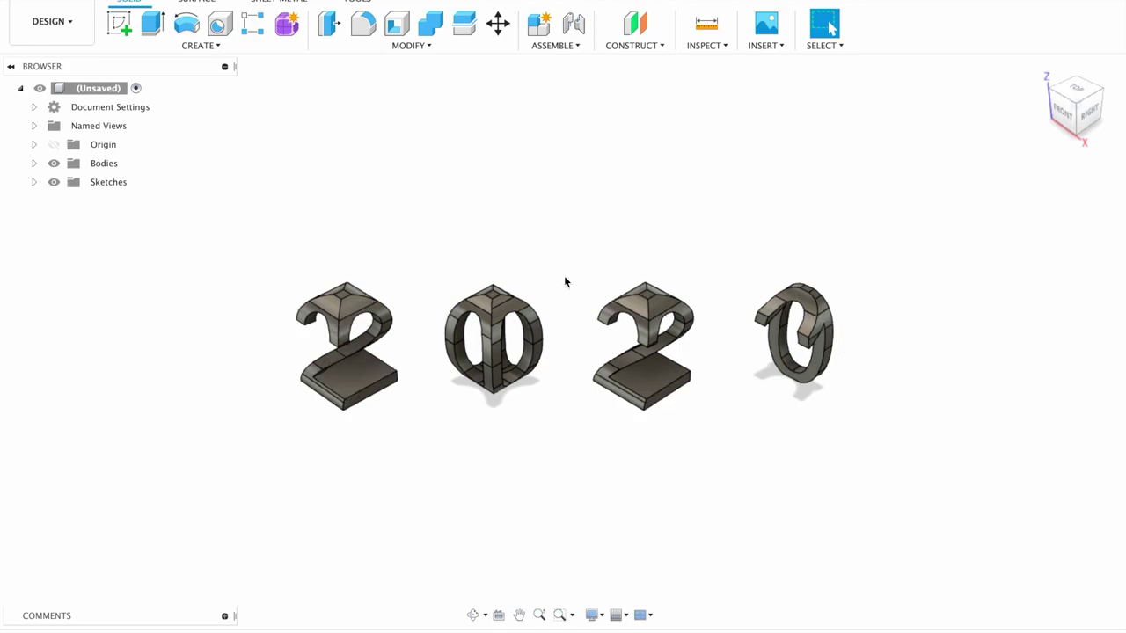
Open a sketch on the ground XY plane and make Sketch1's squares visible
{"action": "left_click", "coordinate": [121, 27]}
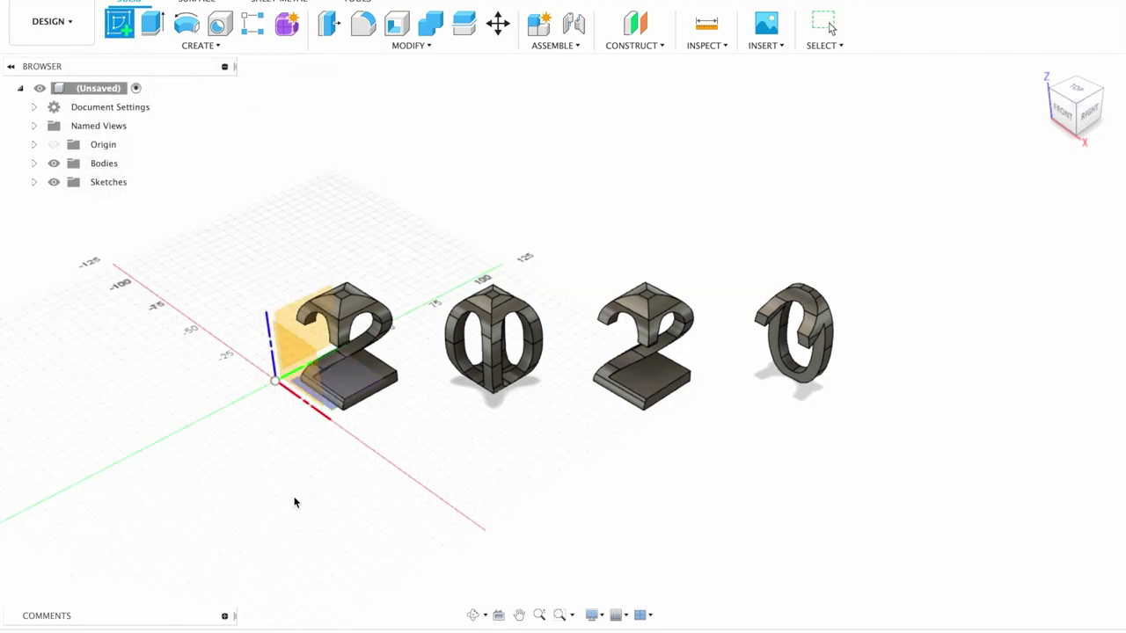
{"action": "left_click", "coordinate": [325, 387]}
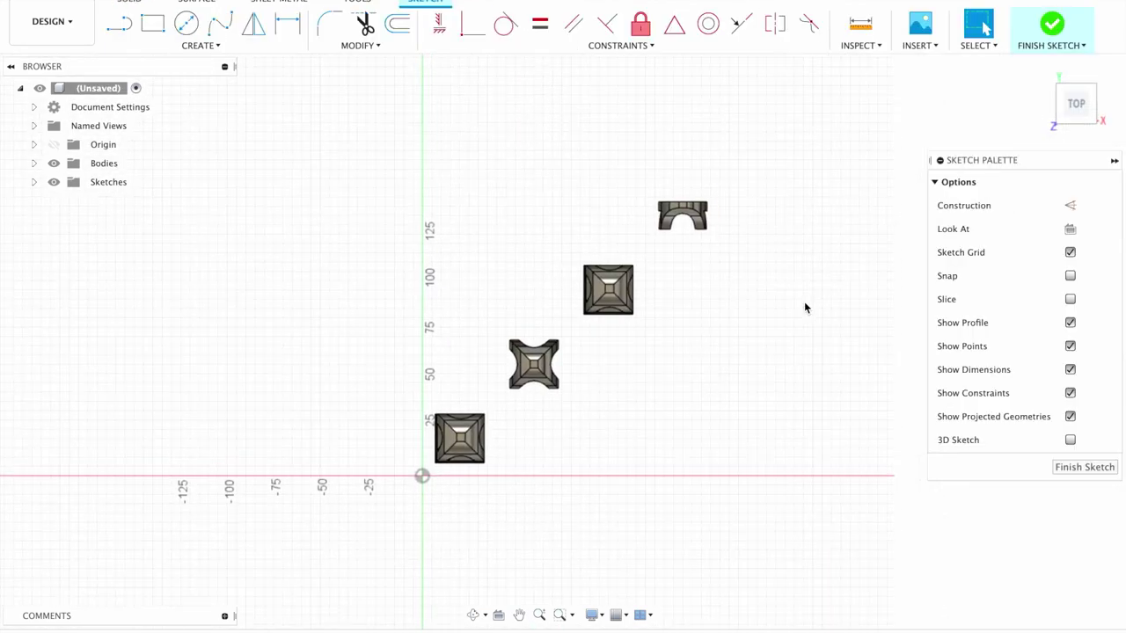
{"action": "left_click", "coordinate": [34, 182]}
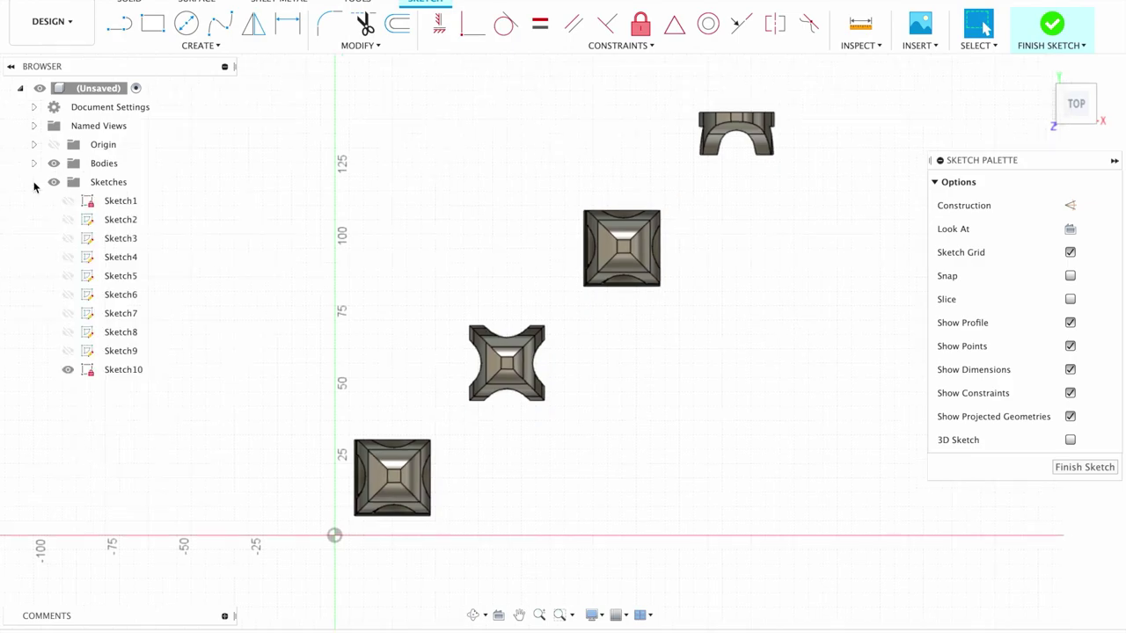
{"action": "left_click", "coordinate": [114, 201]}
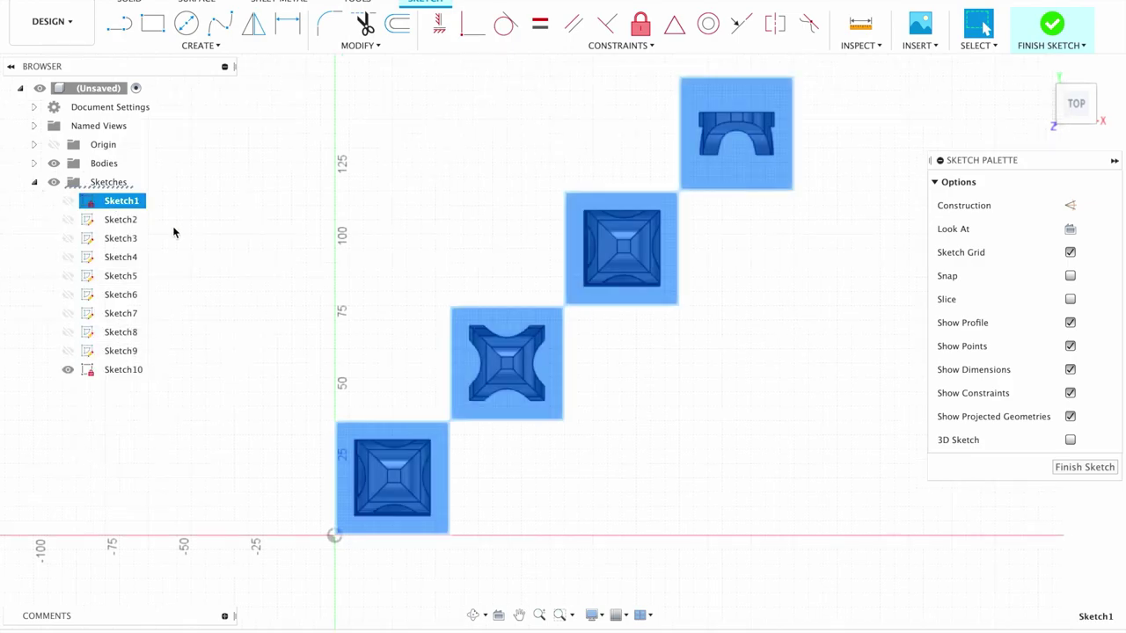
{"action": "left_click", "coordinate": [67, 201]}
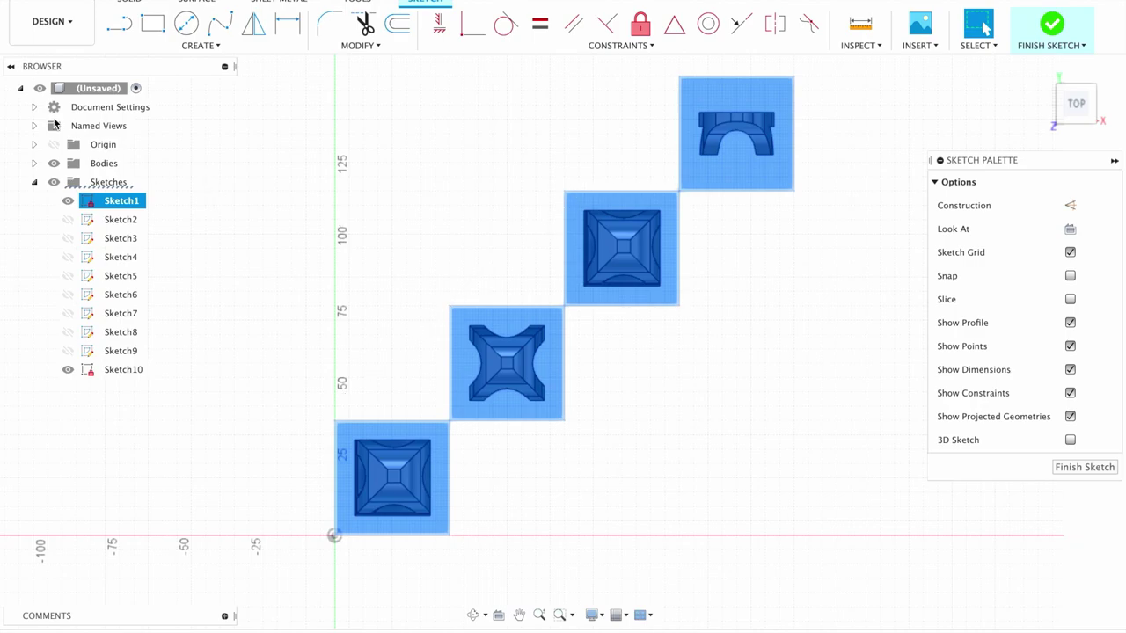
{"action": "left_click", "coordinate": [118, 22]}
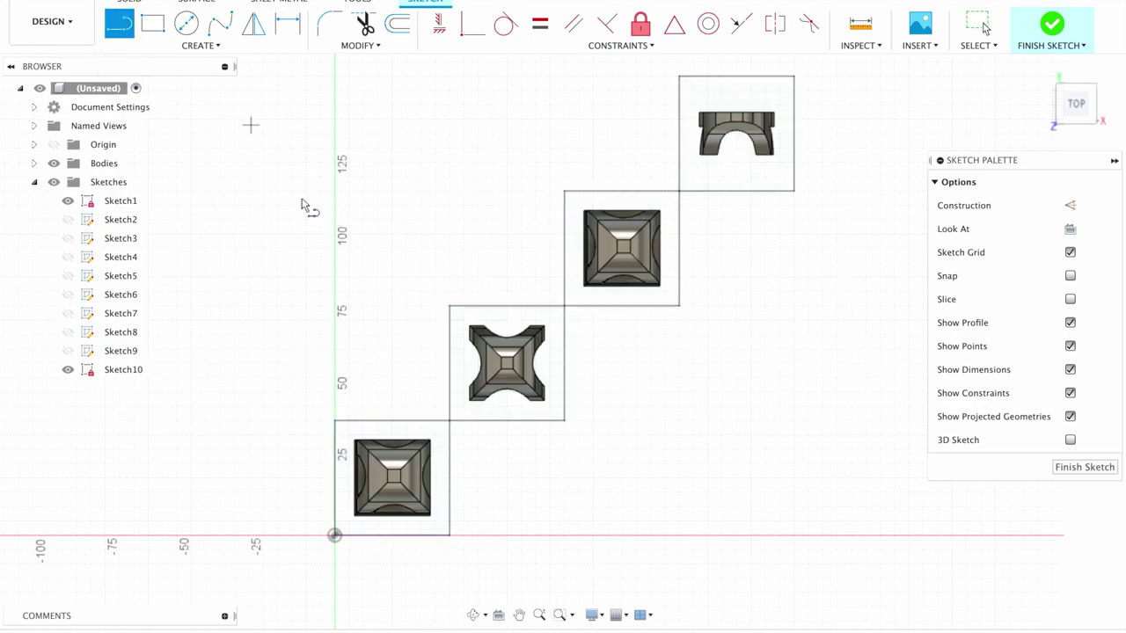
With snapping on, draw a closed six-sided outline around the four squares
{"action": "left_click", "coordinate": [1069, 275]}
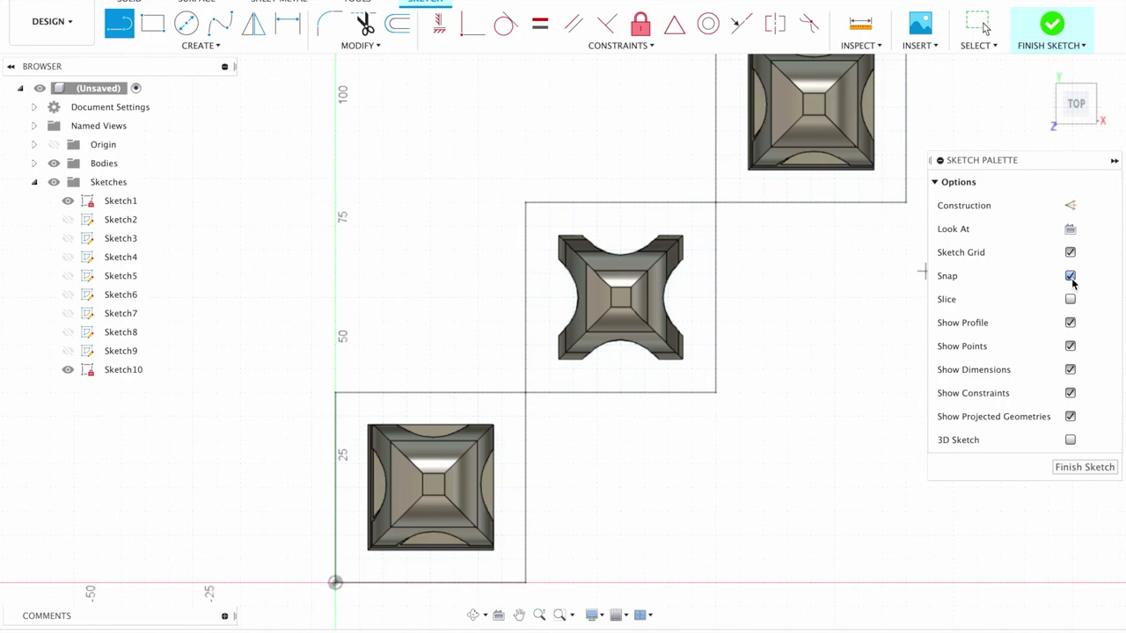
{"action": "left_click", "coordinate": [335, 392]}
{"action": "scroll", "coordinate": [467, 294], "scroll_direction": "down", "scroll_amount": 2}
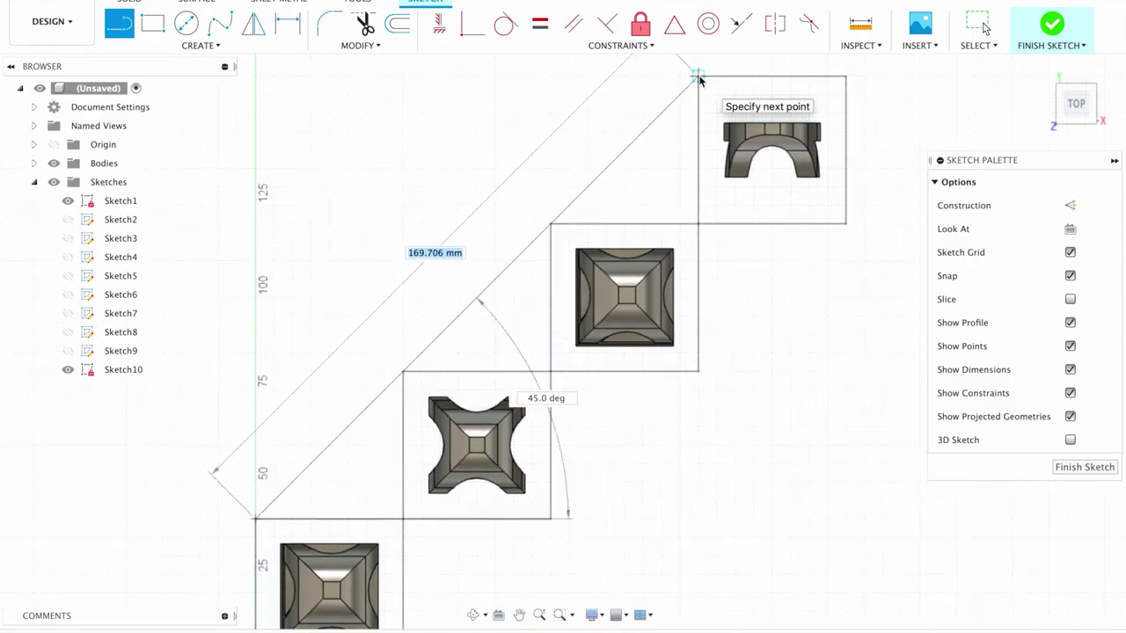
{"action": "left_click", "coordinate": [698, 77]}
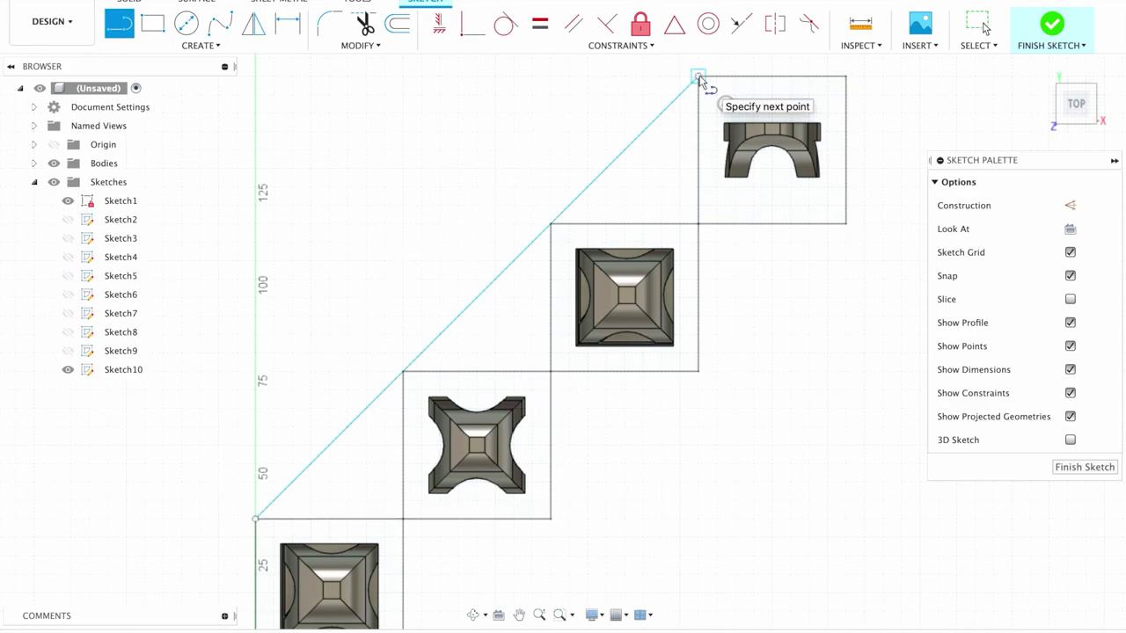
{"action": "left_click", "coordinate": [846, 77]}
{"action": "left_click", "coordinate": [846, 224]}
{"action": "middle_click_drag", "start_coordinate": [492, 607], "coordinate": [581, 477]}
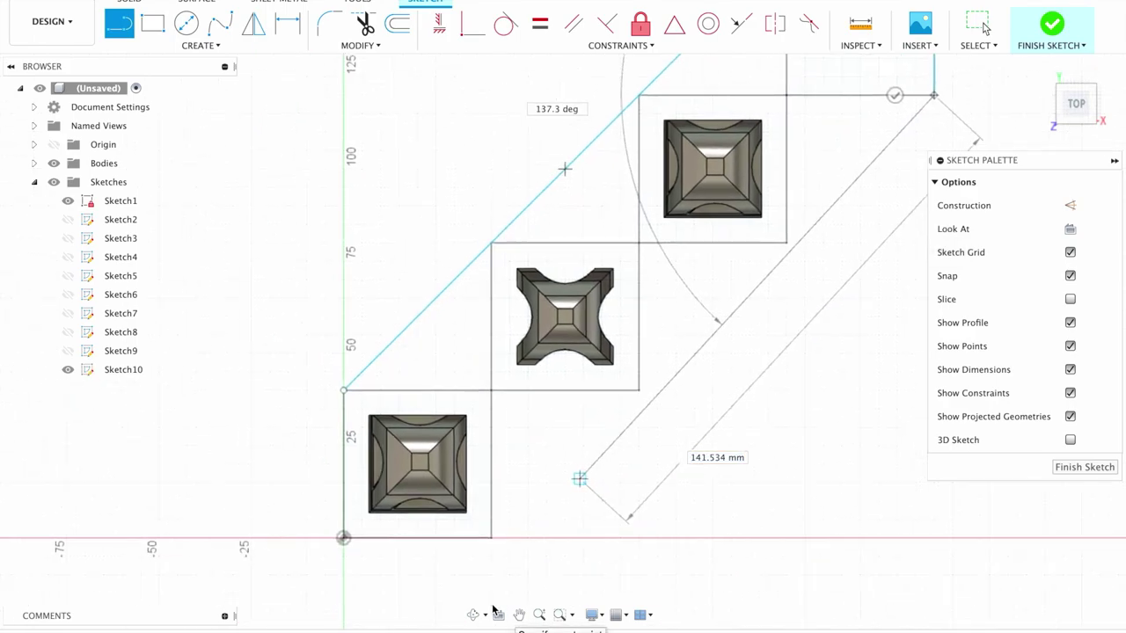
{"action": "left_click", "coordinate": [493, 538]}
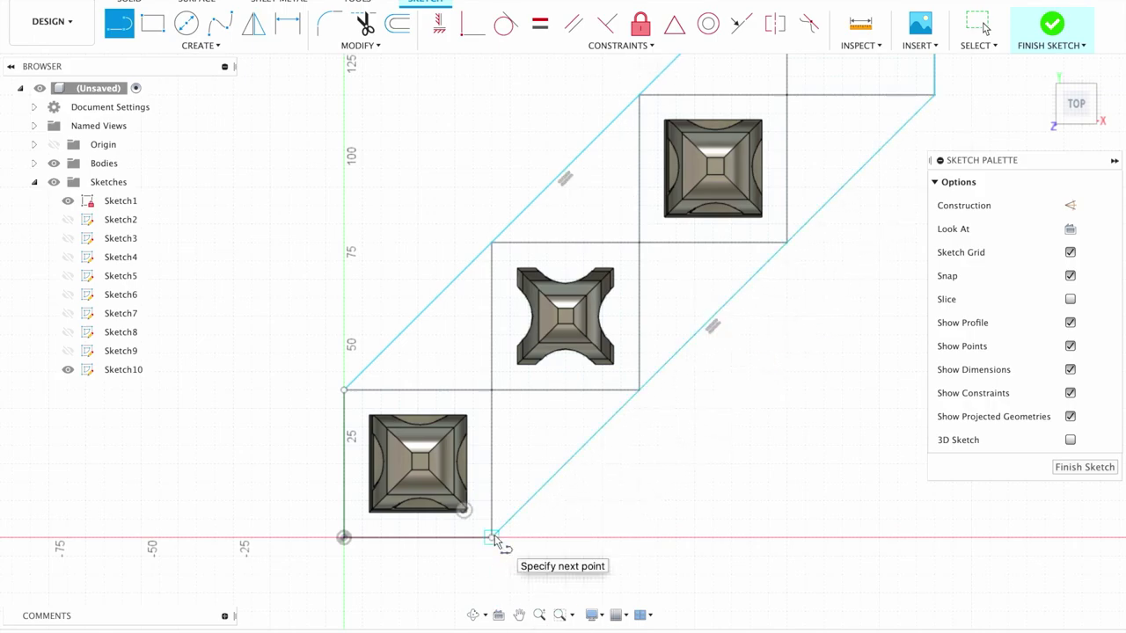
{"action": "left_click", "coordinate": [345, 537]}
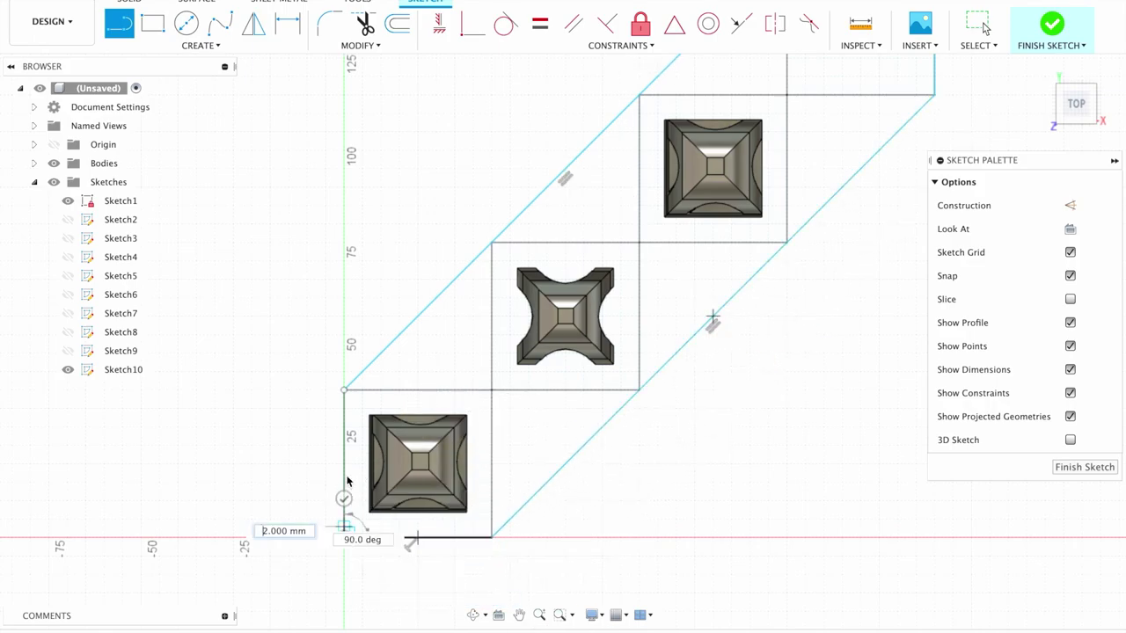
{"action": "left_click", "coordinate": [344, 391]}
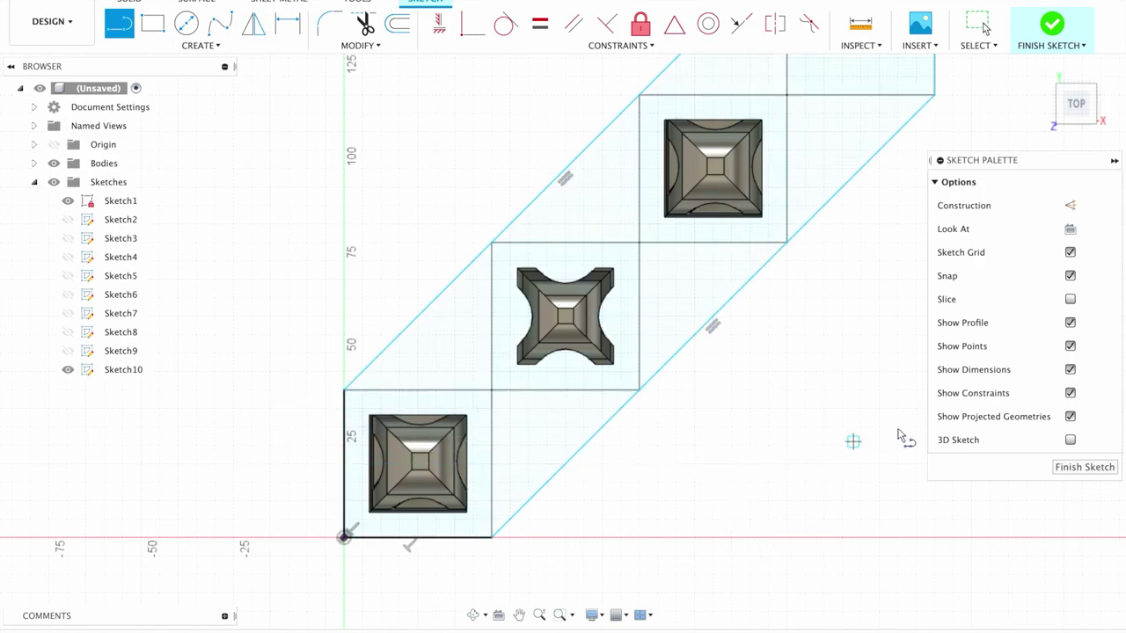
Finish the outline sketch and hide the Sketch1 reference squares
{"action": "left_click", "coordinate": [1081, 468]}
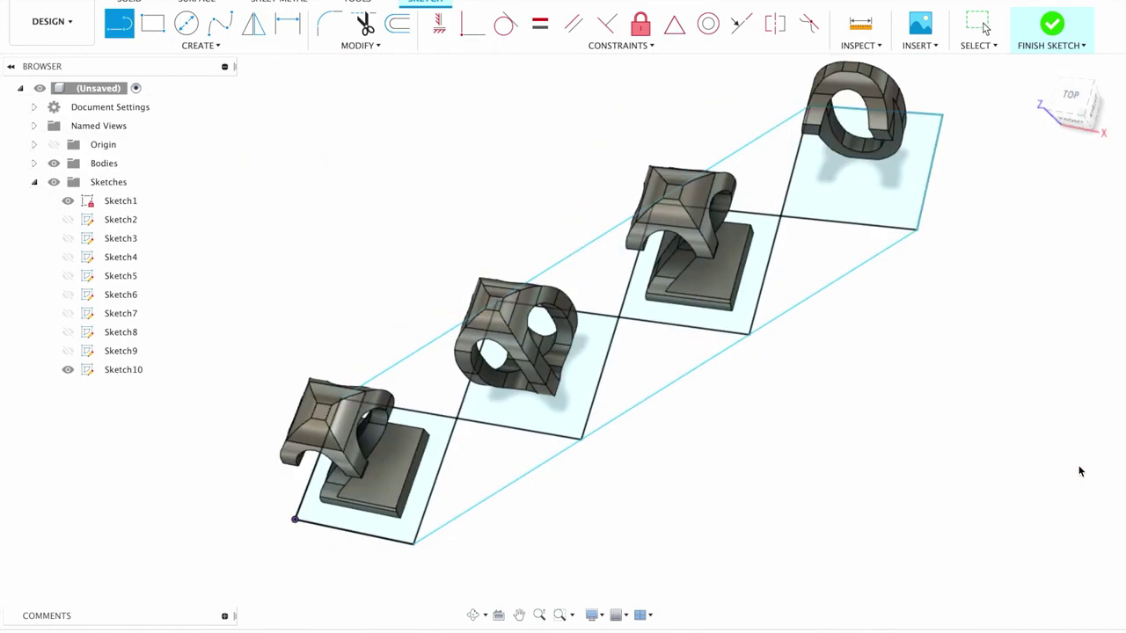
{"action": "left_click", "coordinate": [74, 203]}
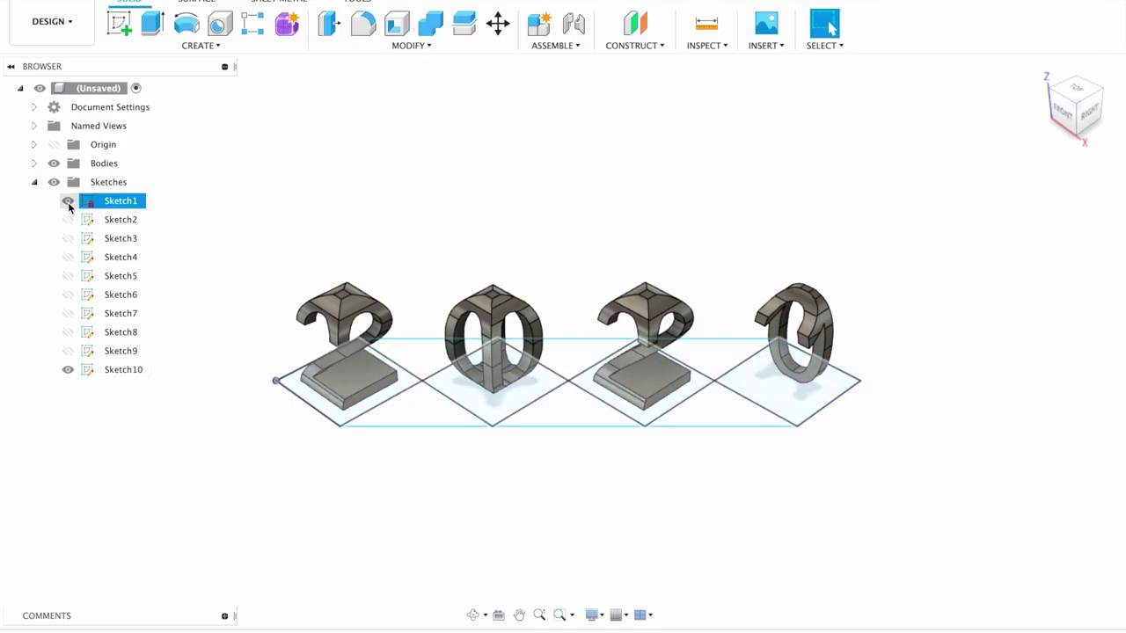
{"action": "left_click", "coordinate": [67, 202]}
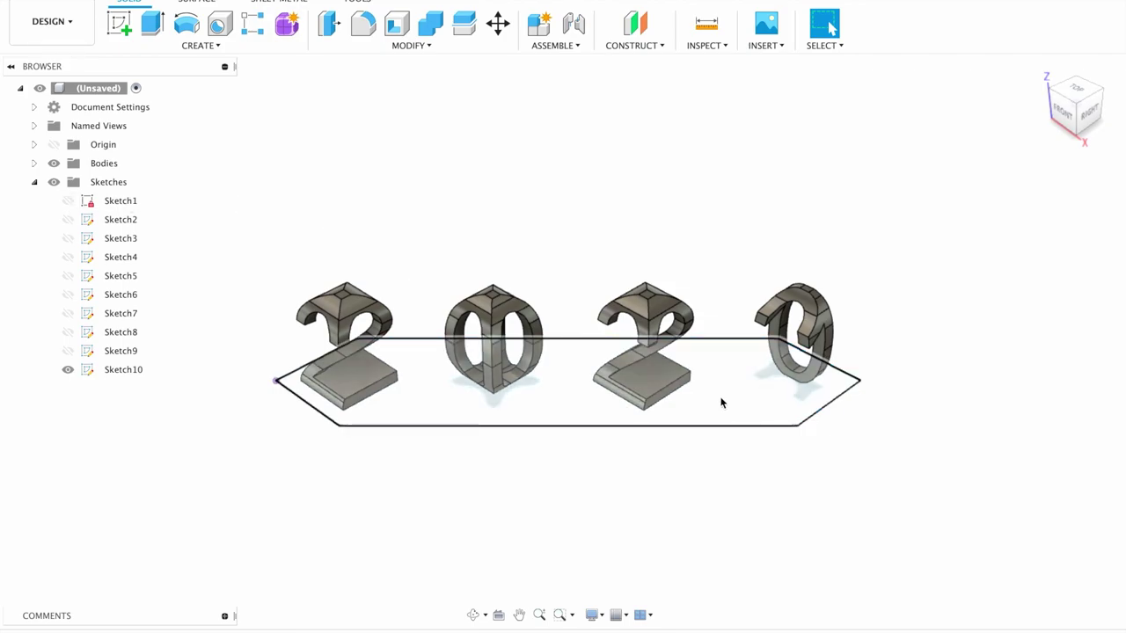
{"action": "left_click", "coordinate": [752, 390]}
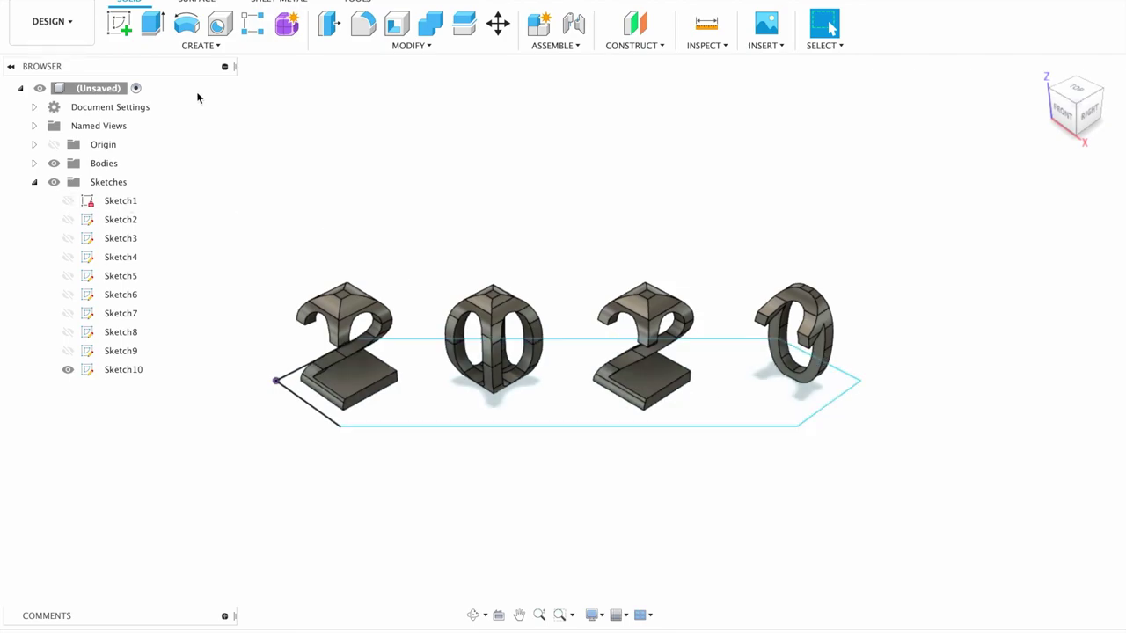
Extrude the base outline -2 mm into a plate joined beneath the digits
{"action": "left_click", "coordinate": [152, 24]}
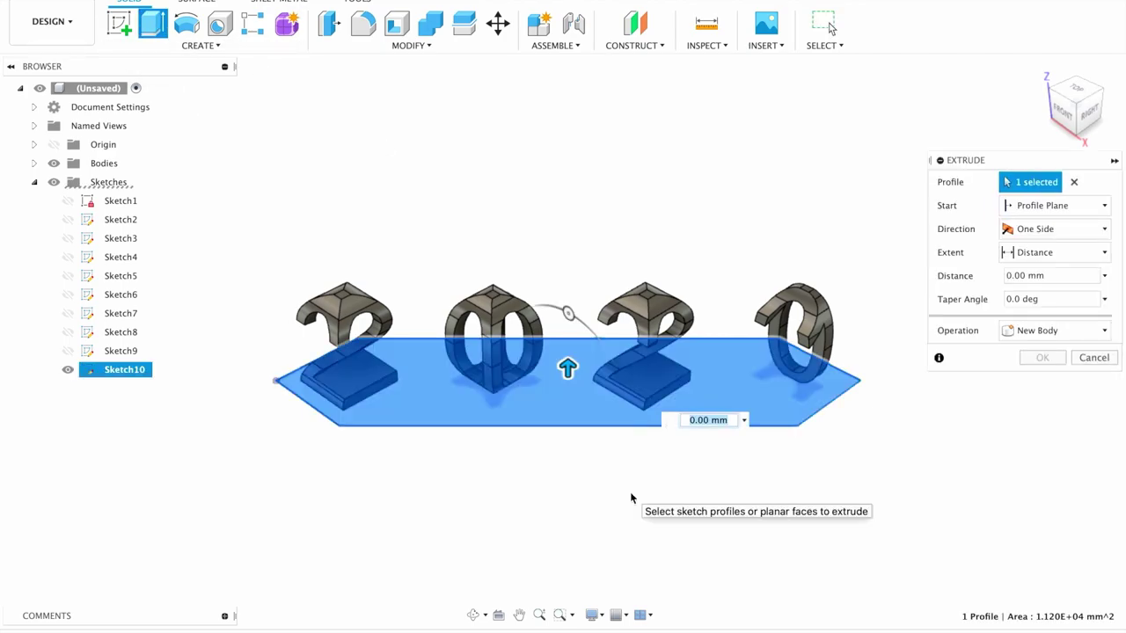
{"action": "type", "text": "-2"}
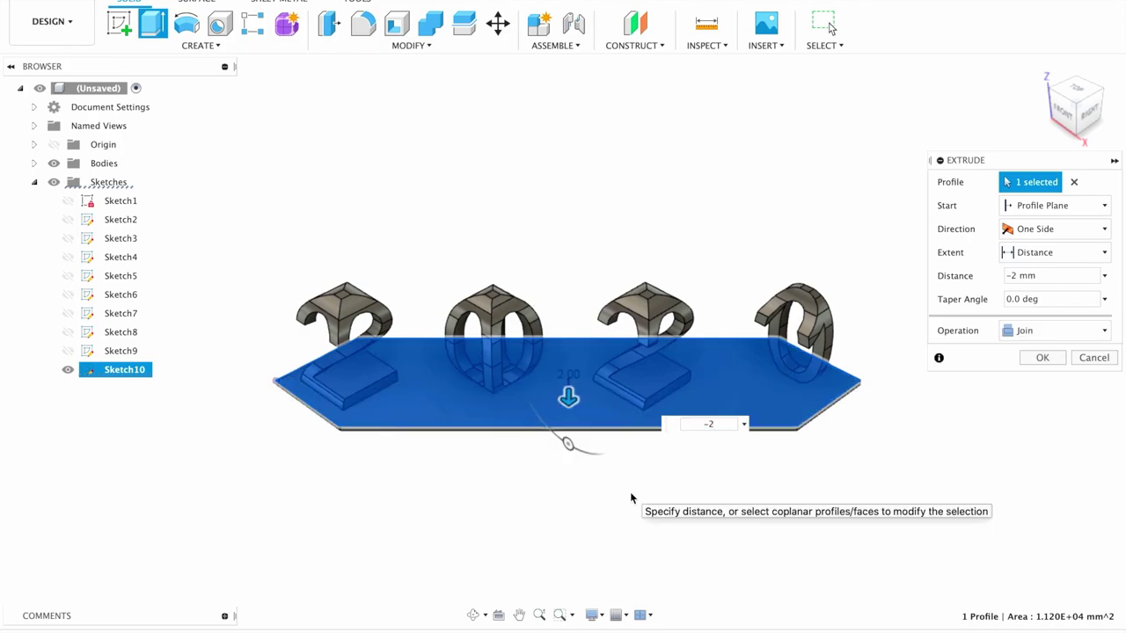
{"action": "left_click", "coordinate": [1044, 359]}
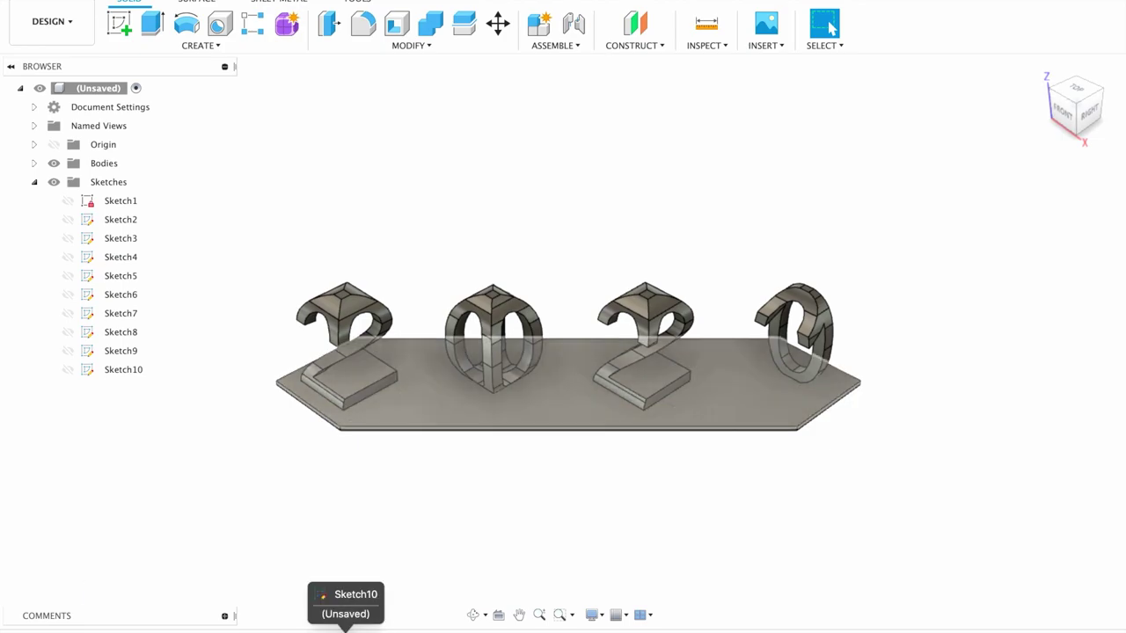
{"action": "right_click", "coordinate": [345, 625]}
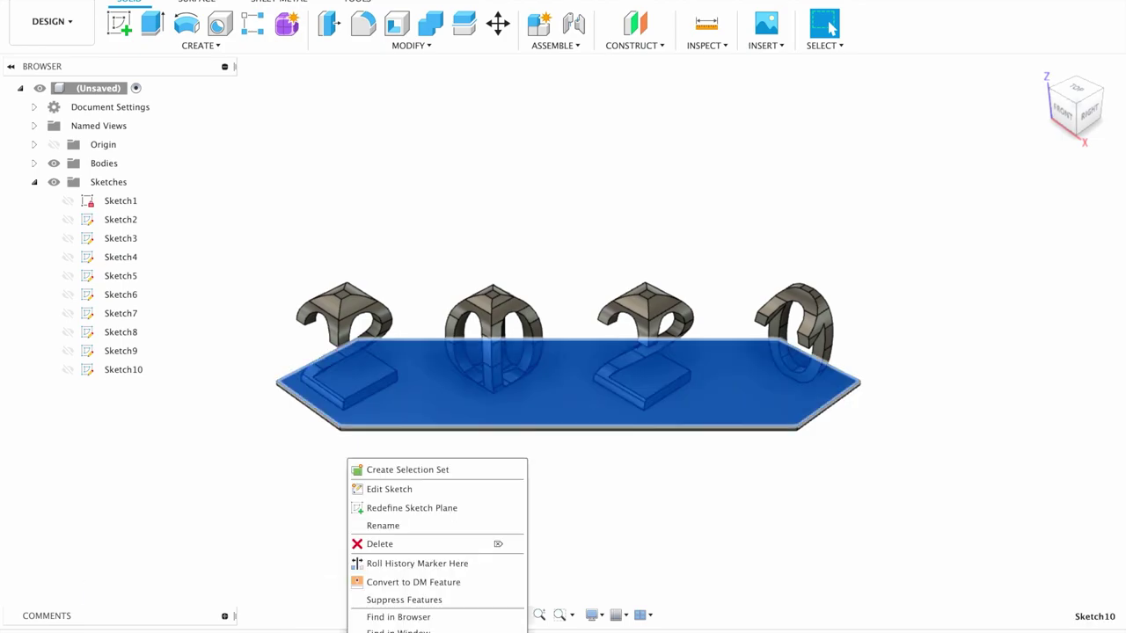
Reopen Sketch10 and fillet each corner of the plate outline at 10 mm
{"action": "left_click", "coordinate": [382, 490]}
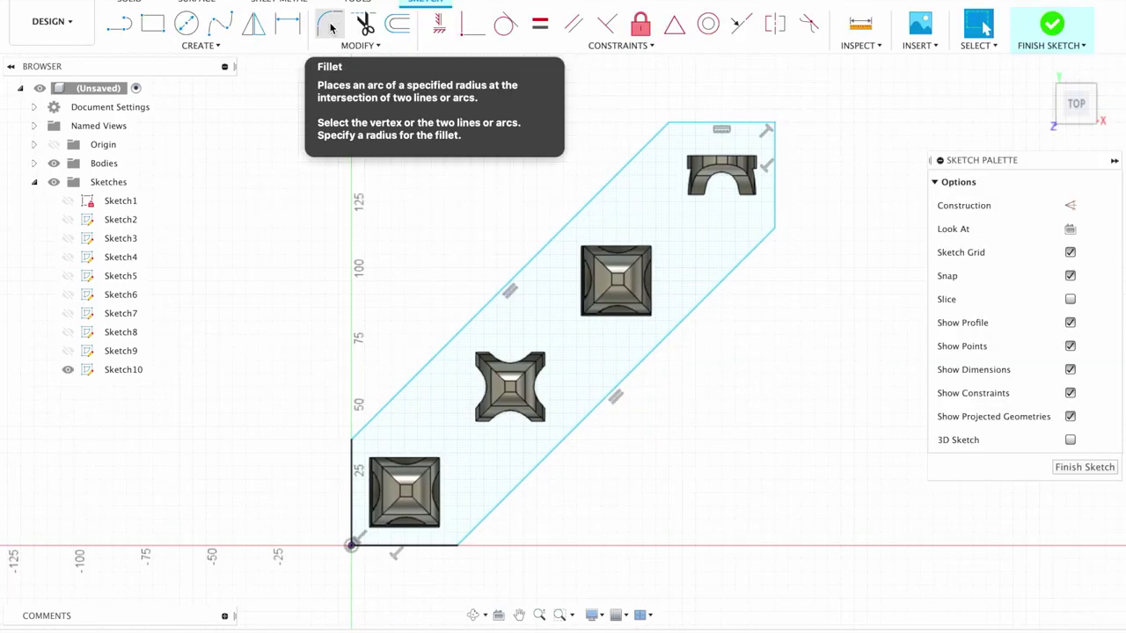
{"action": "left_click", "coordinate": [328, 24]}
{"action": "left_click", "coordinate": [774, 124]}
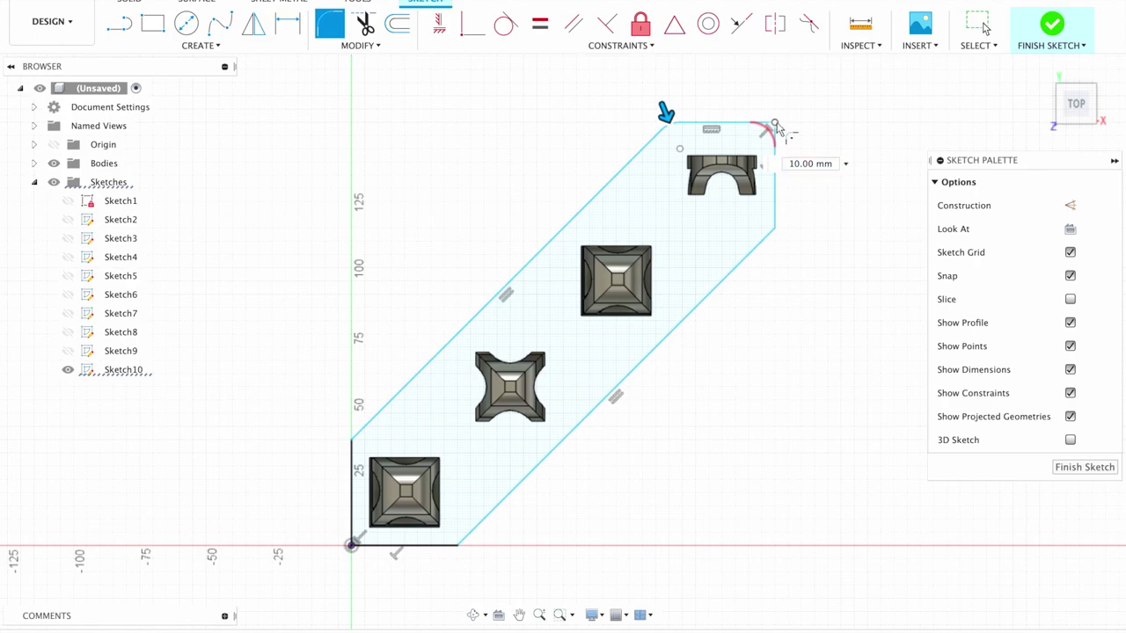
{"action": "left_click", "coordinate": [776, 125]}
{"action": "left_click", "coordinate": [782, 230]}
{"action": "left_click", "coordinate": [459, 550]}
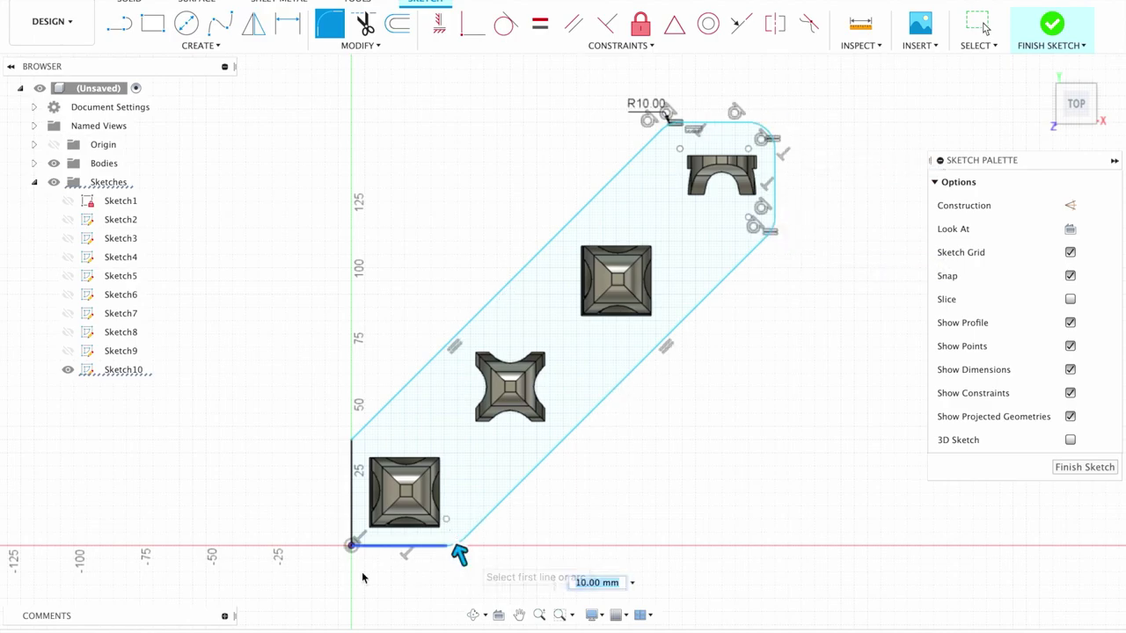
{"action": "left_click", "coordinate": [350, 545]}
{"action": "left_click", "coordinate": [351, 441]}
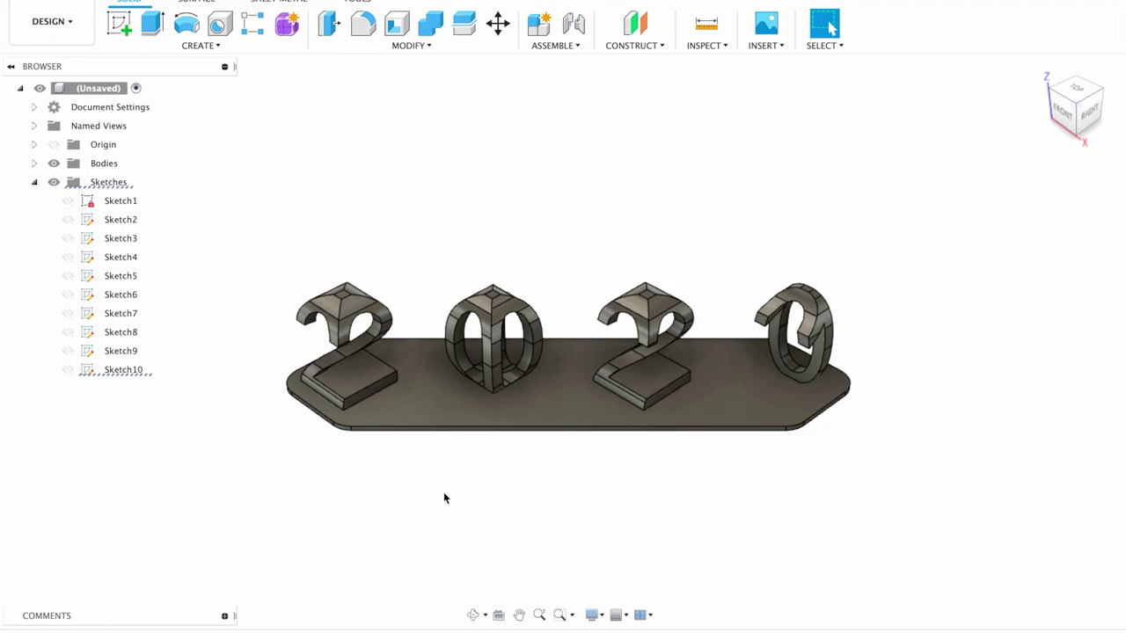
Apply a 5 mm fillet to the base plate's outer edge chain
{"action": "left_click", "coordinate": [363, 24]}
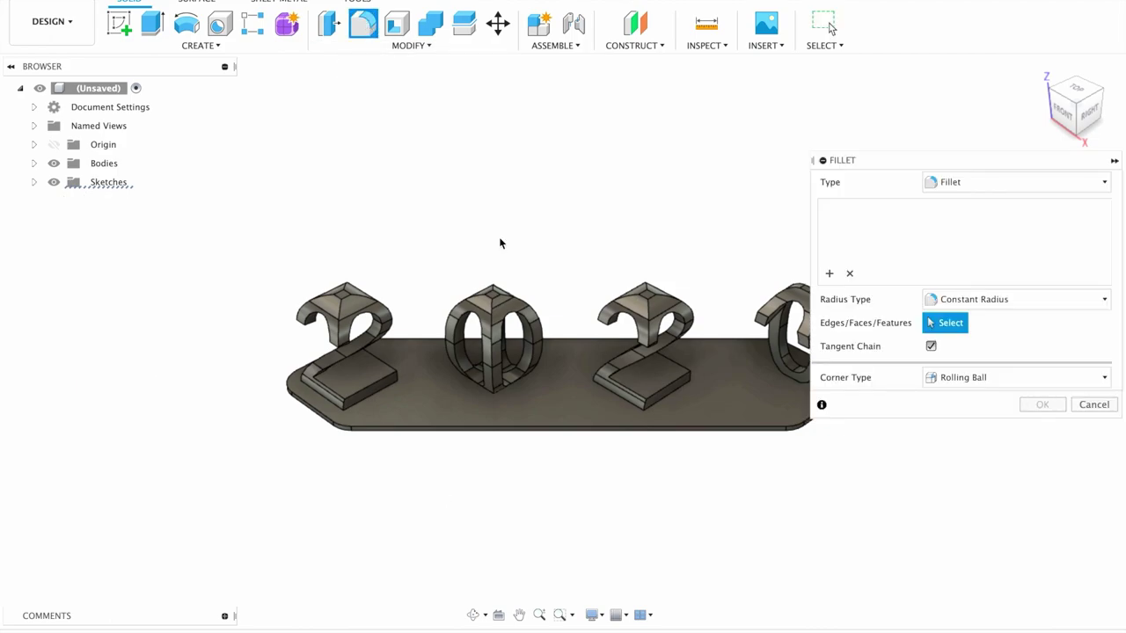
{"action": "left_click", "coordinate": [522, 427]}
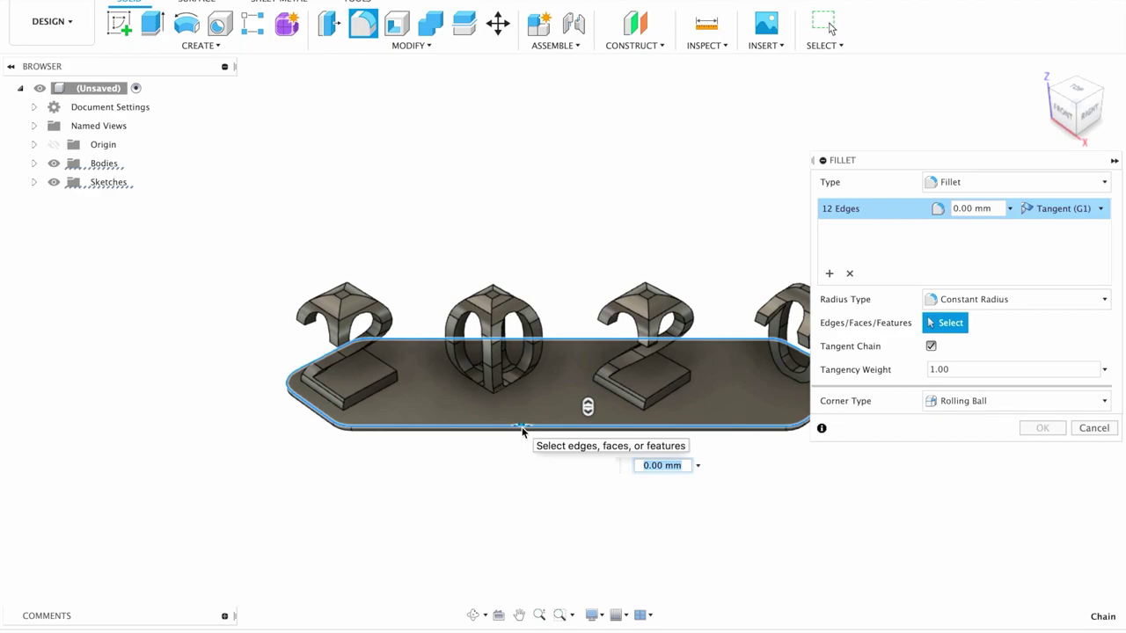
{"action": "type", "text": "5"}
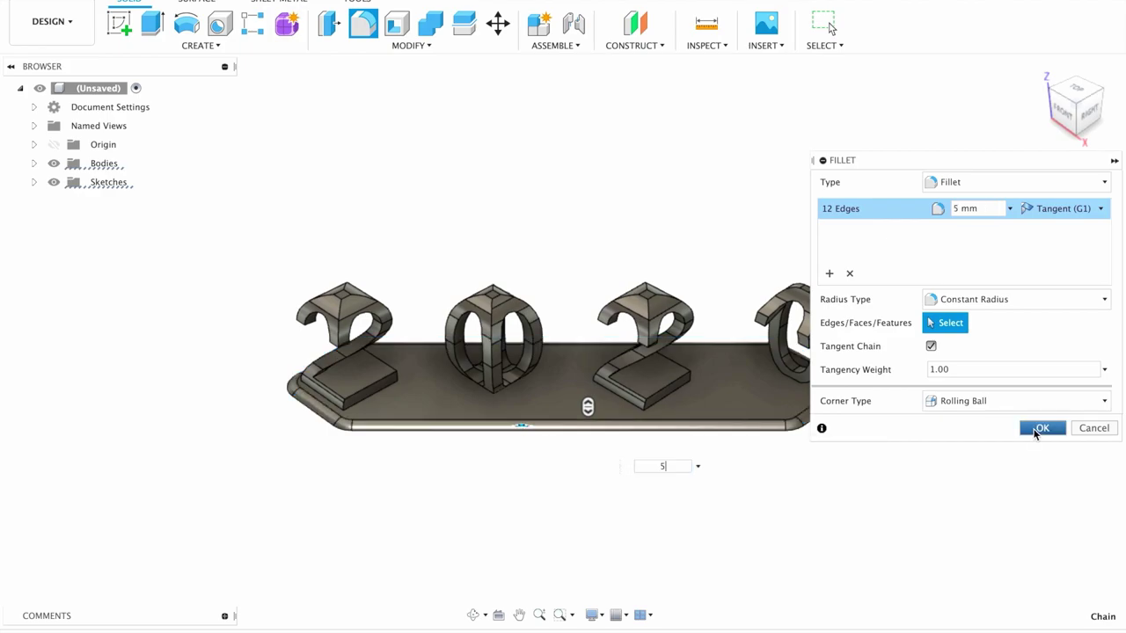
{"action": "left_click", "coordinate": [1041, 428]}
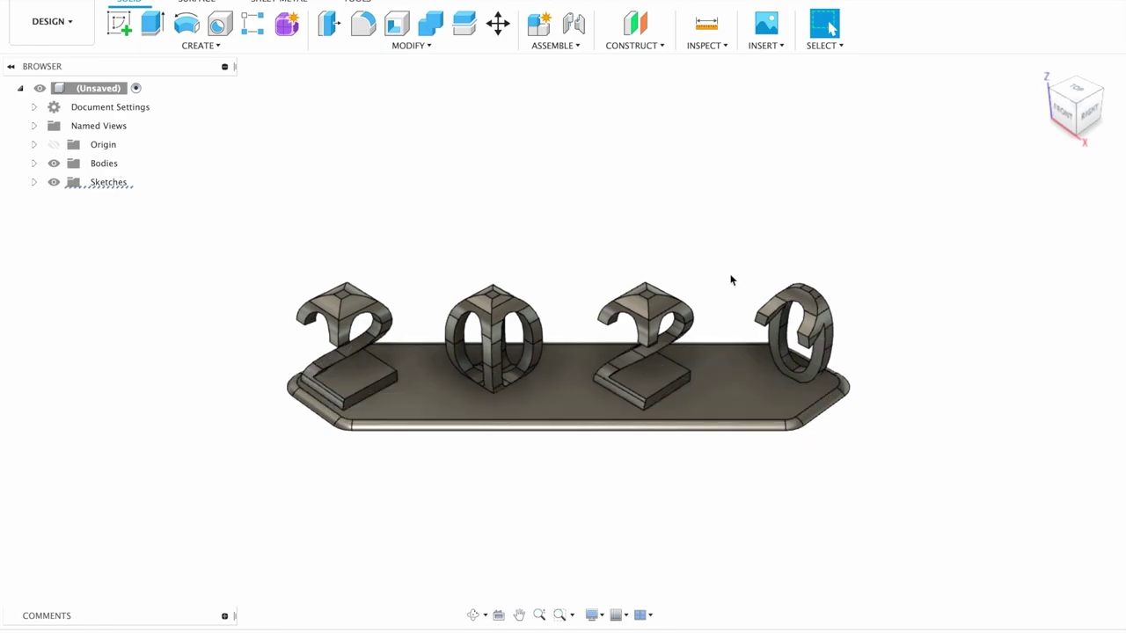
{"action": "scroll", "coordinate": [801, 376], "scroll_direction": "up", "scroll_amount": 3}
Fillet both edges at the foot of the last digit with a 2 mm radius
{"action": "scroll", "coordinate": [801, 377], "scroll_direction": "up", "scroll_amount": 4}
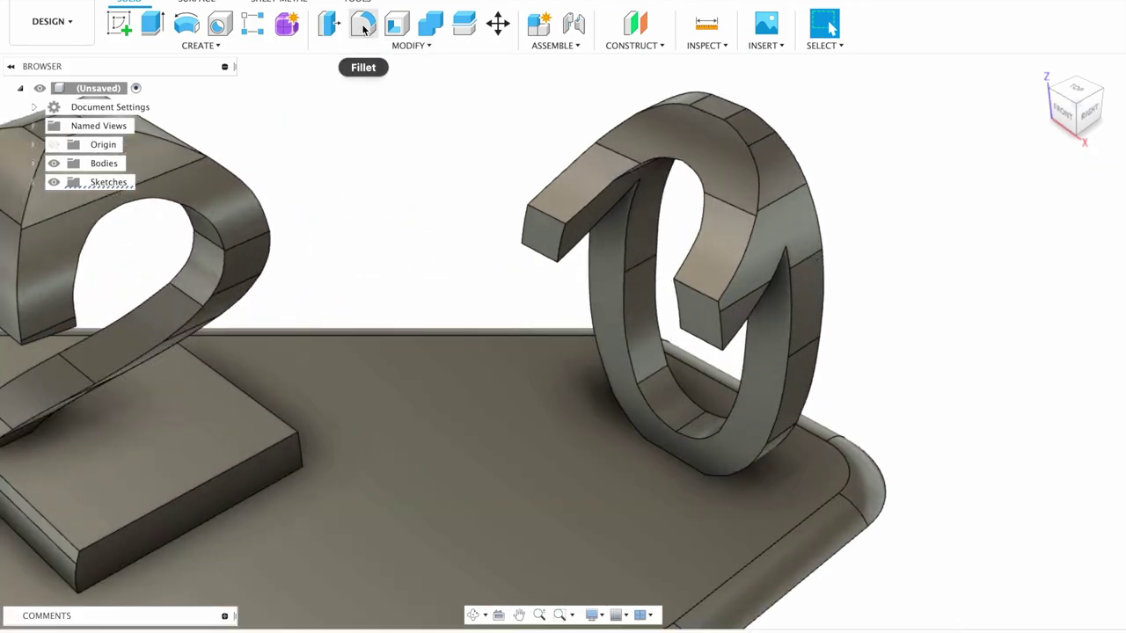
{"action": "left_click", "coordinate": [363, 26]}
{"action": "left_click", "coordinate": [664, 456]}
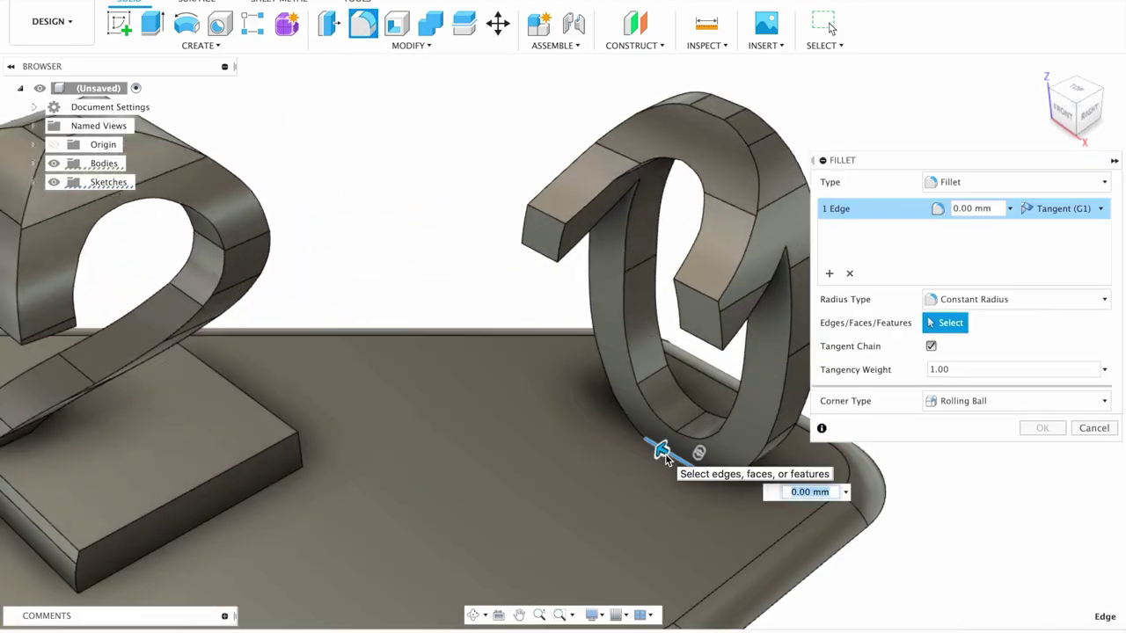
{"action": "middle_click_drag", "start_coordinate": [664, 457], "coordinate": [652, 585], "text": "shift"}
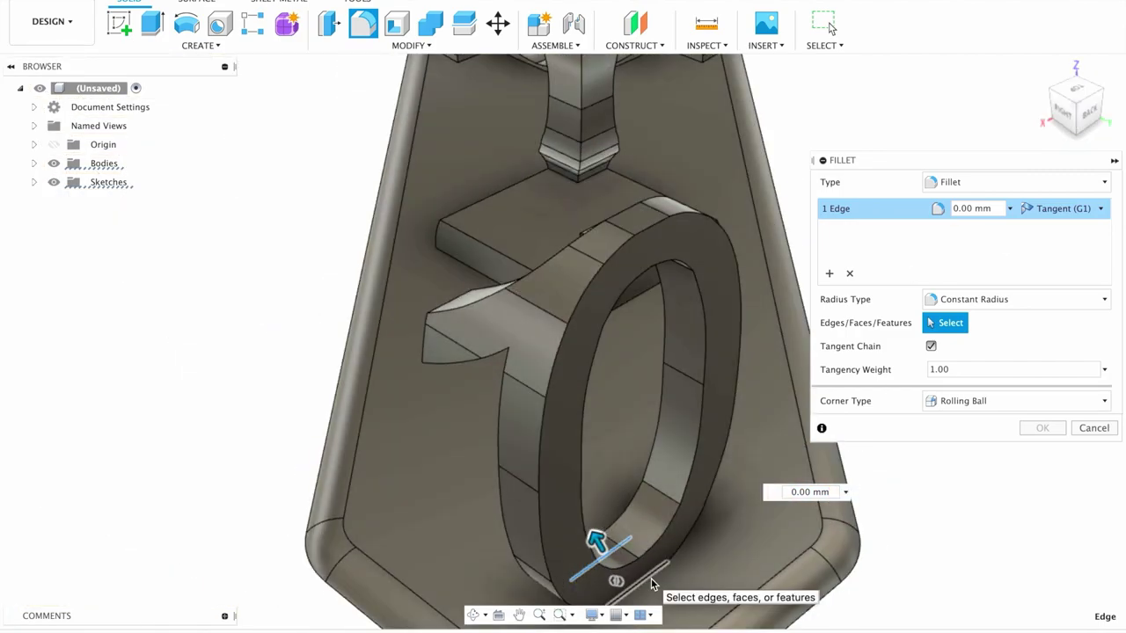
{"action": "left_click", "coordinate": [653, 585]}
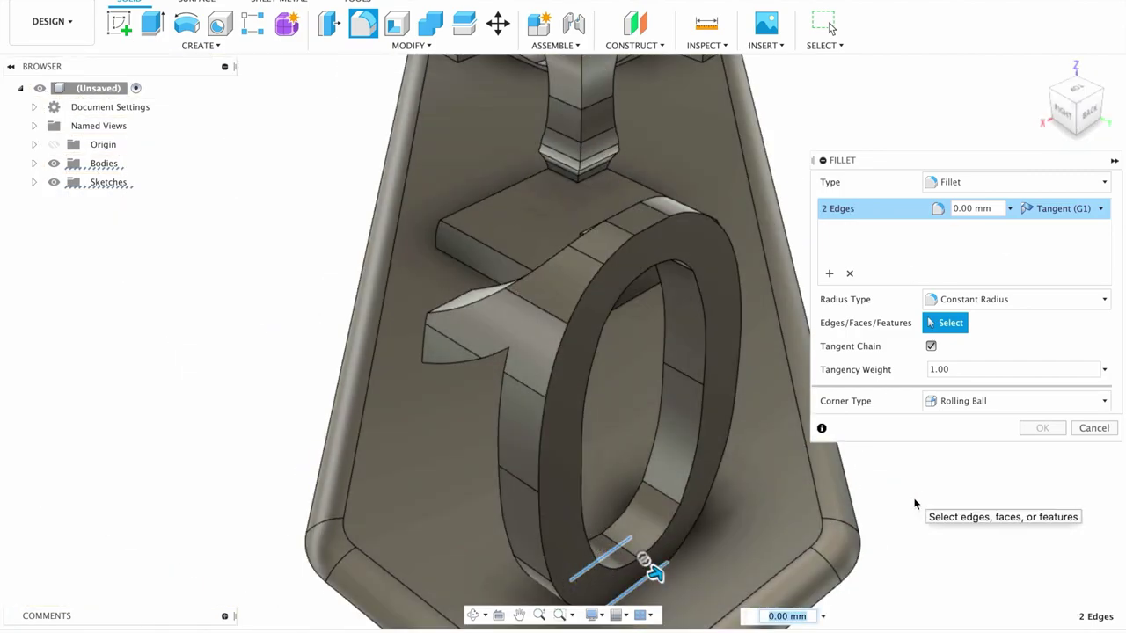
{"action": "type", "text": "2"}
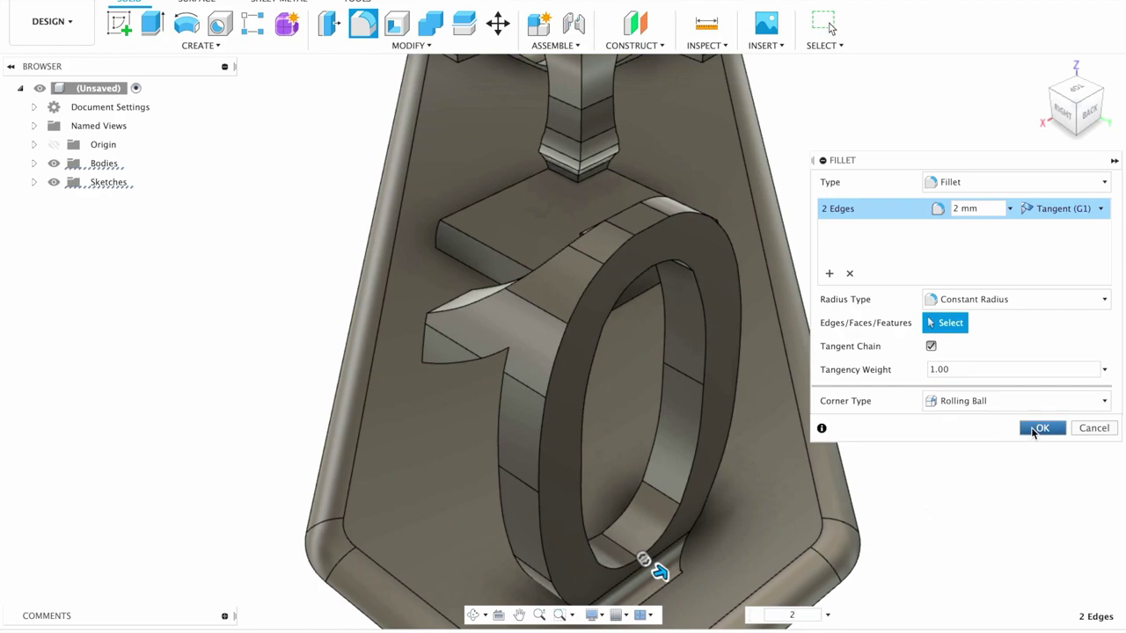
{"action": "left_click", "coordinate": [1038, 428]}
{"action": "left_click", "coordinate": [1041, 72]}
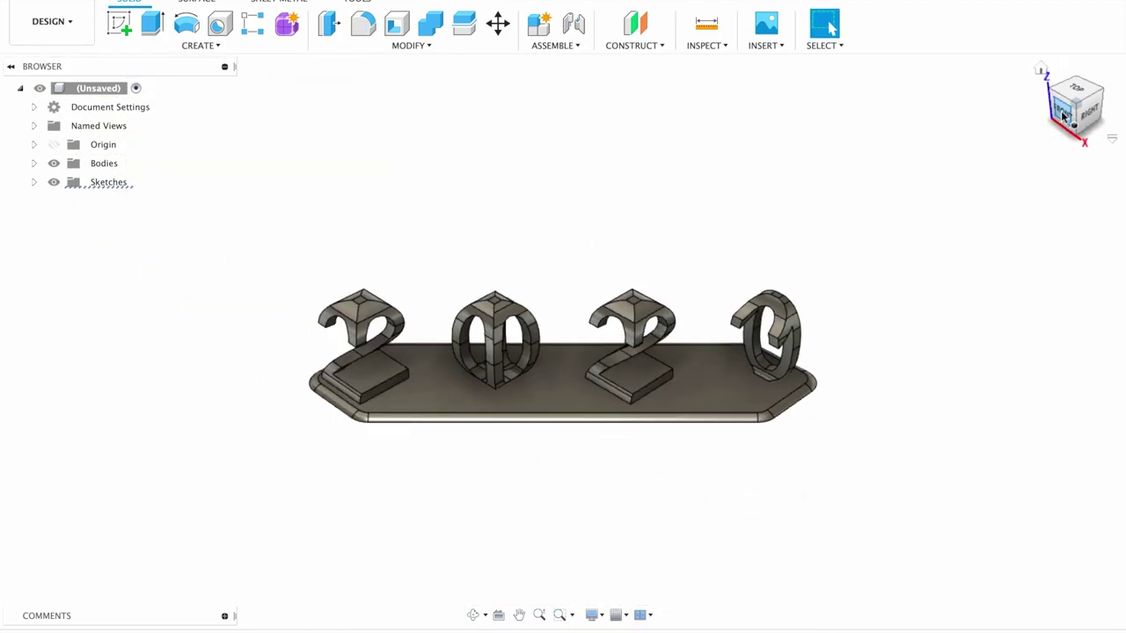
{"action": "left_click", "coordinate": [1062, 115]}
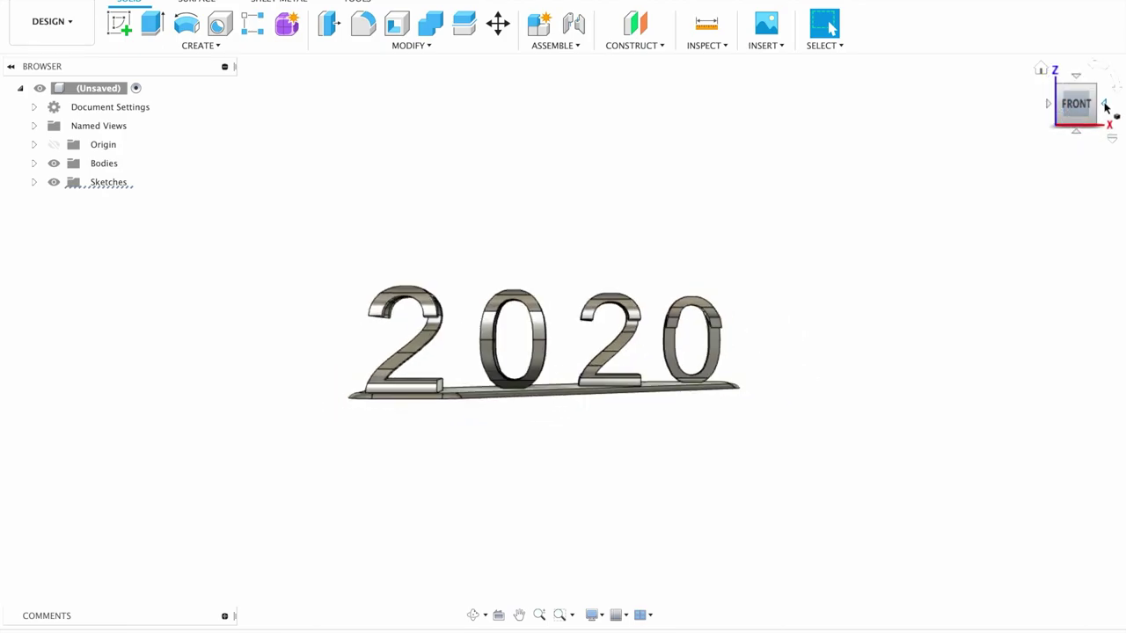
{"action": "left_click", "coordinate": [1105, 107]}
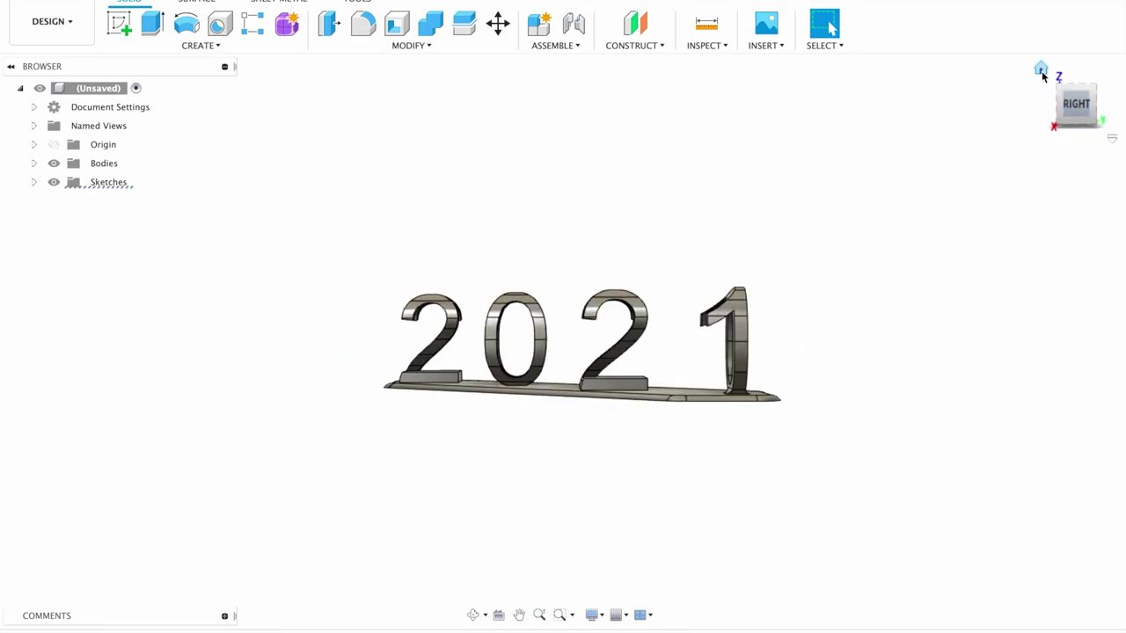
{"action": "left_click", "coordinate": [1041, 70]}
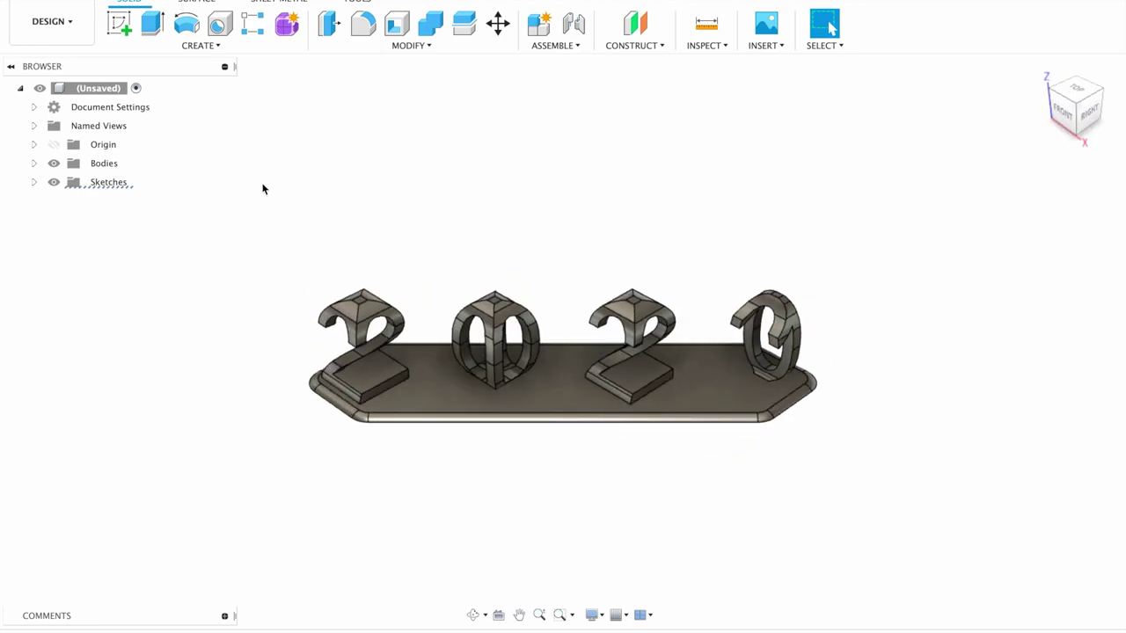
{"action": "left_click", "coordinate": [114, 2]}
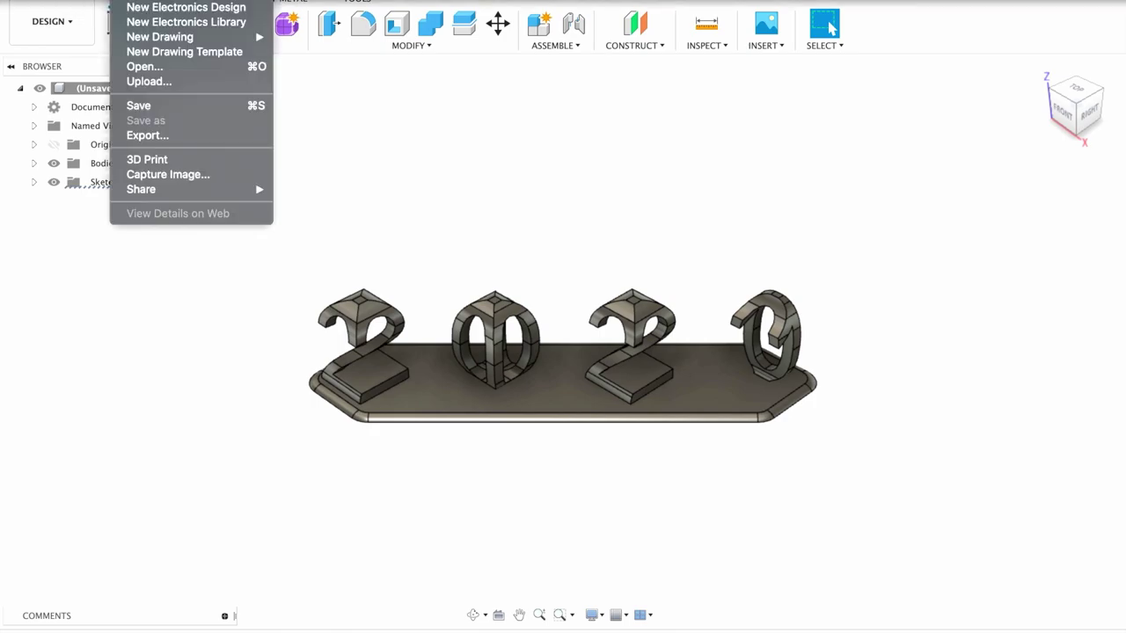
Send the model to Ultimaker Cura via File > 3D Print
{"action": "left_click", "coordinate": [164, 158]}
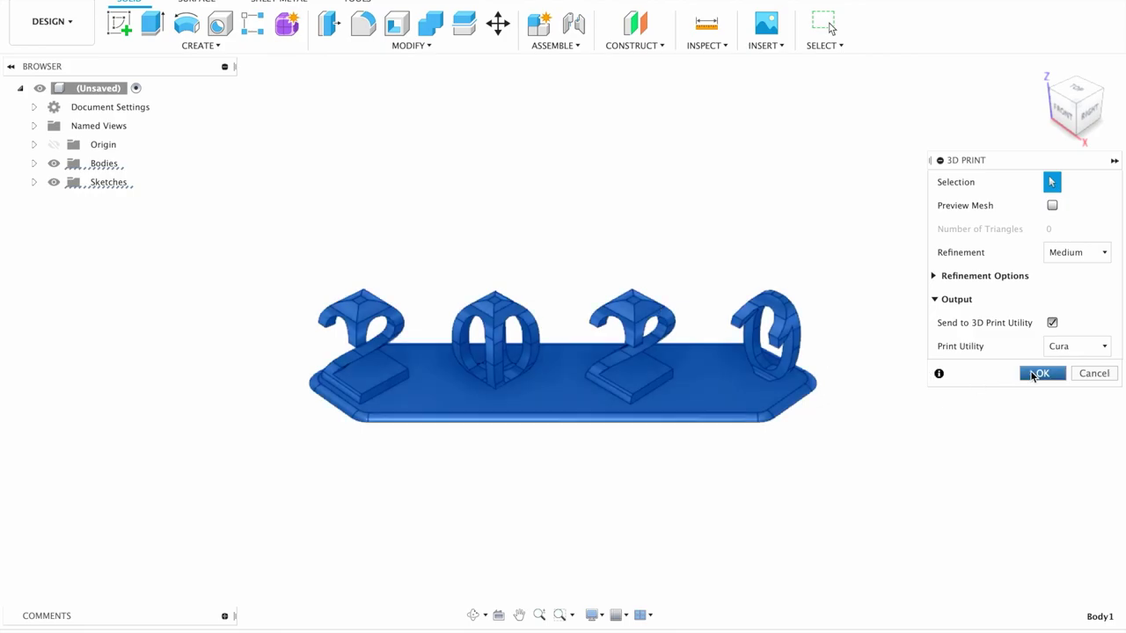
{"action": "left_click", "coordinate": [1036, 374]}
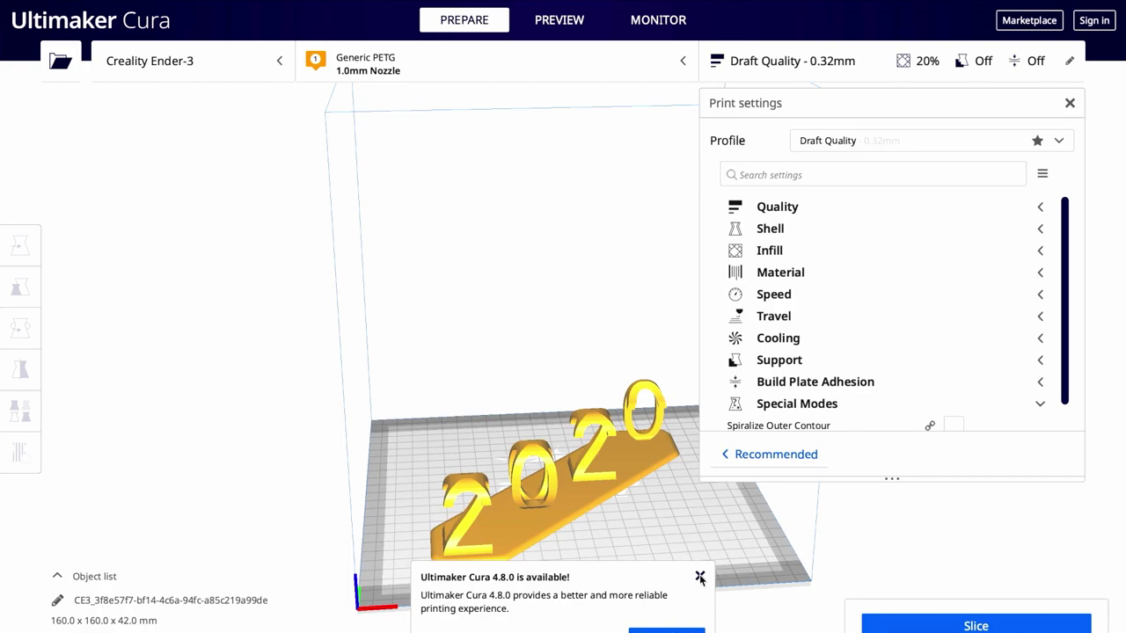
Dismiss the update notice and settings panel, then slice: 2 h 7 min, 52 g
{"action": "left_click", "coordinate": [699, 577]}
{"action": "left_click", "coordinate": [866, 58]}
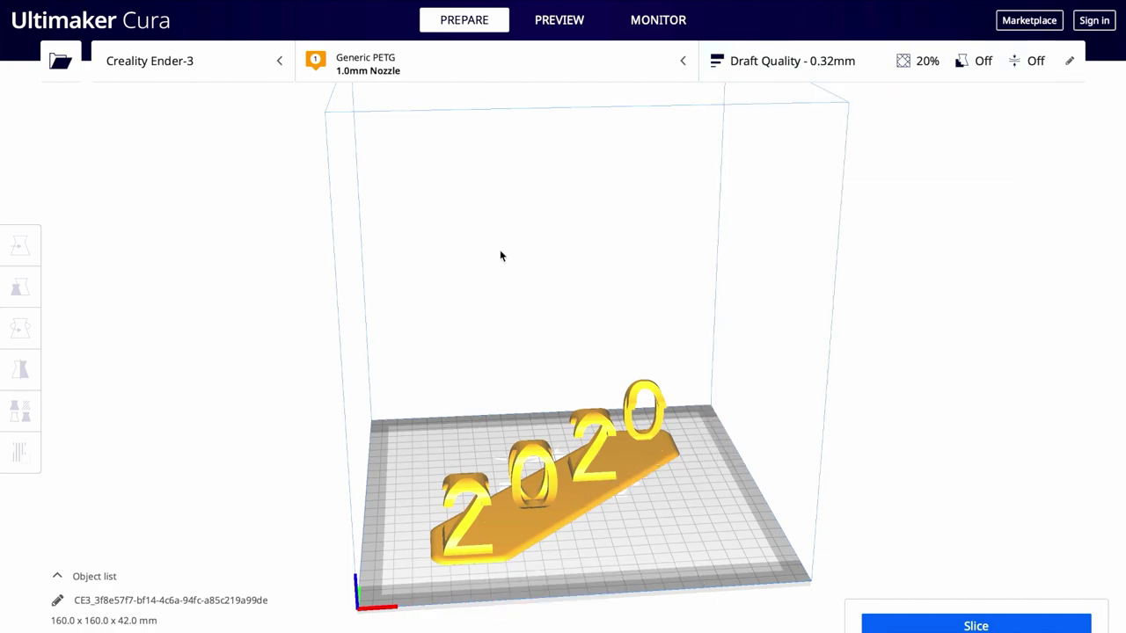
{"action": "key", "text": "ctrl+p"}
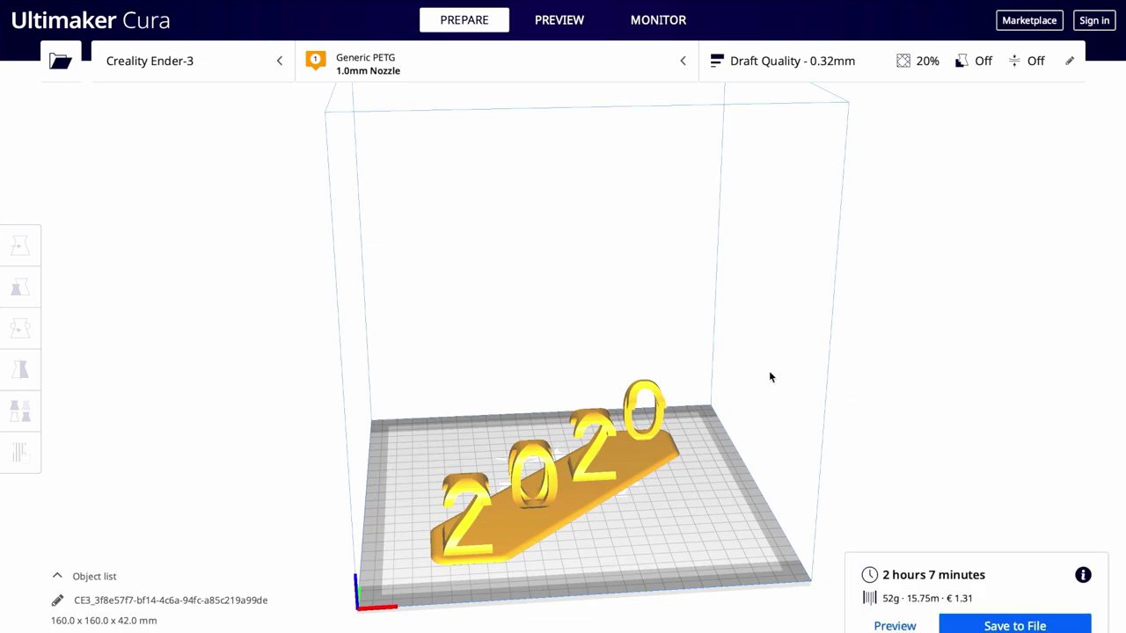
{"action": "right_click_drag", "start_coordinate": [769, 376], "coordinate": [710, 477]}
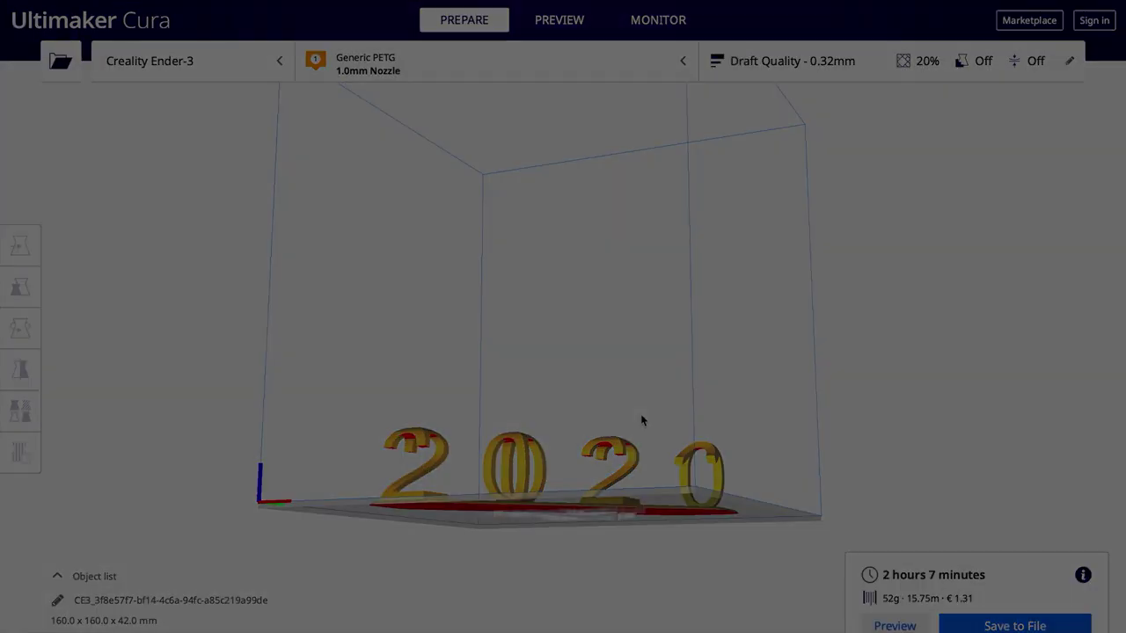